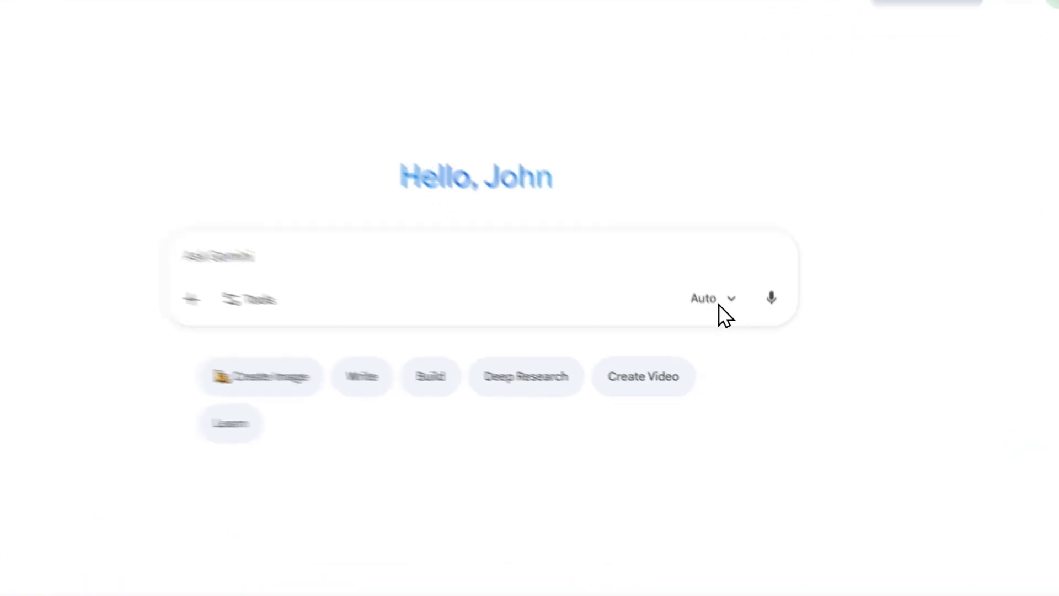
- Switch Gemini to 2.5 Flash, turn on Create Image, then bring up the Gemini-TTS docs
left_click(727, 335)
left_click(763, 424)
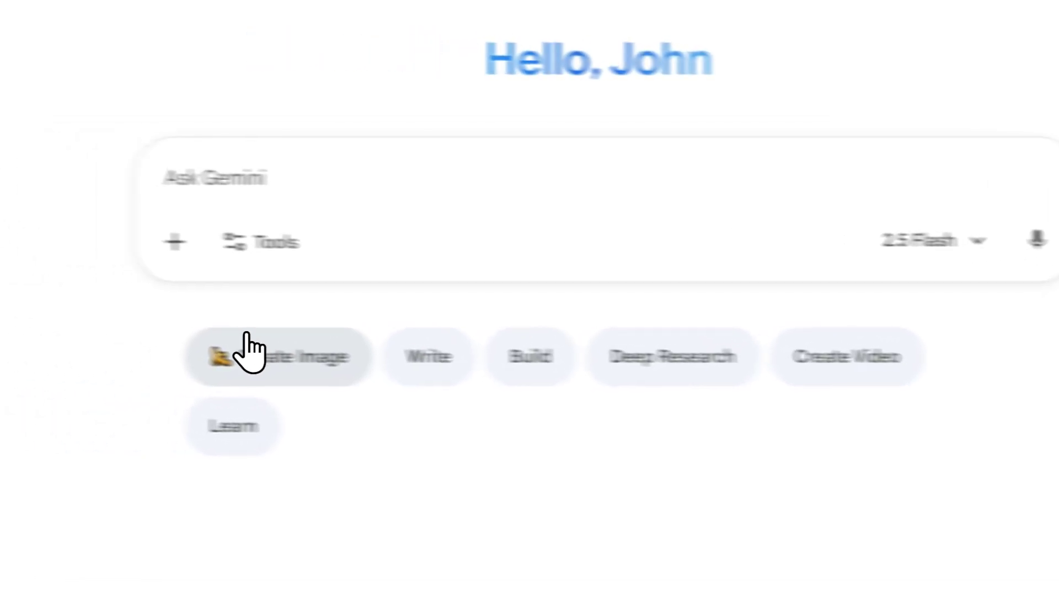
left_click(251, 353)
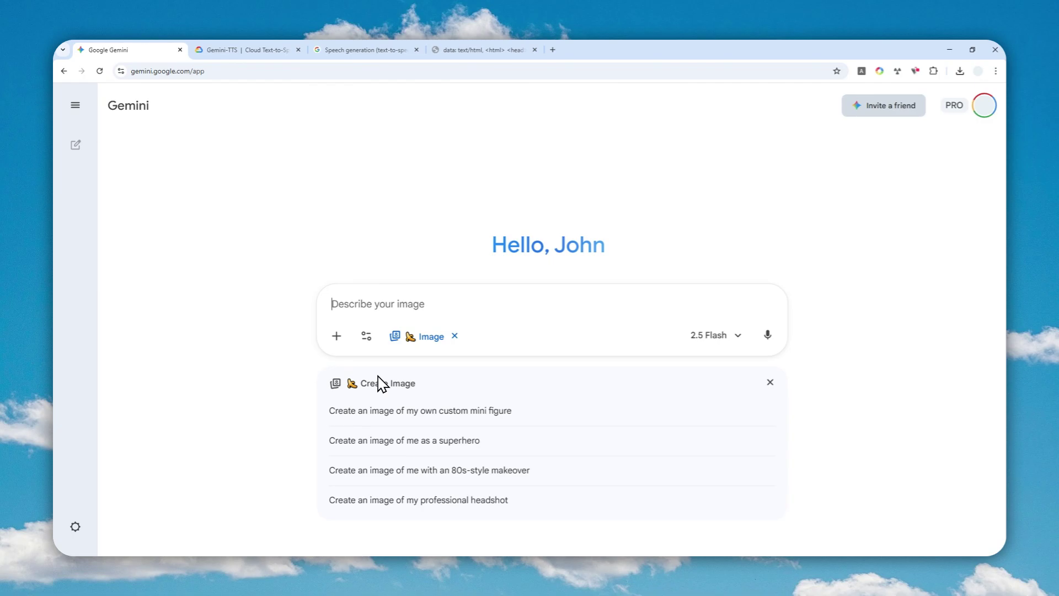
left_click(248, 50)
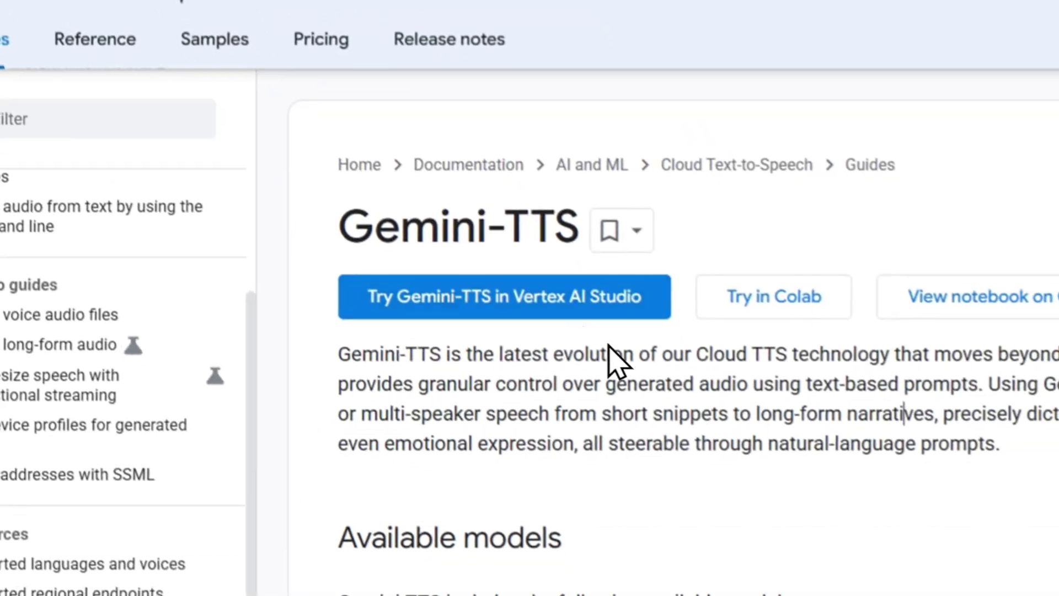
- Read through the Gemini-TTS overview heading and page, then open a new blank browser tab
left_click_drag(341, 229, 605, 233)
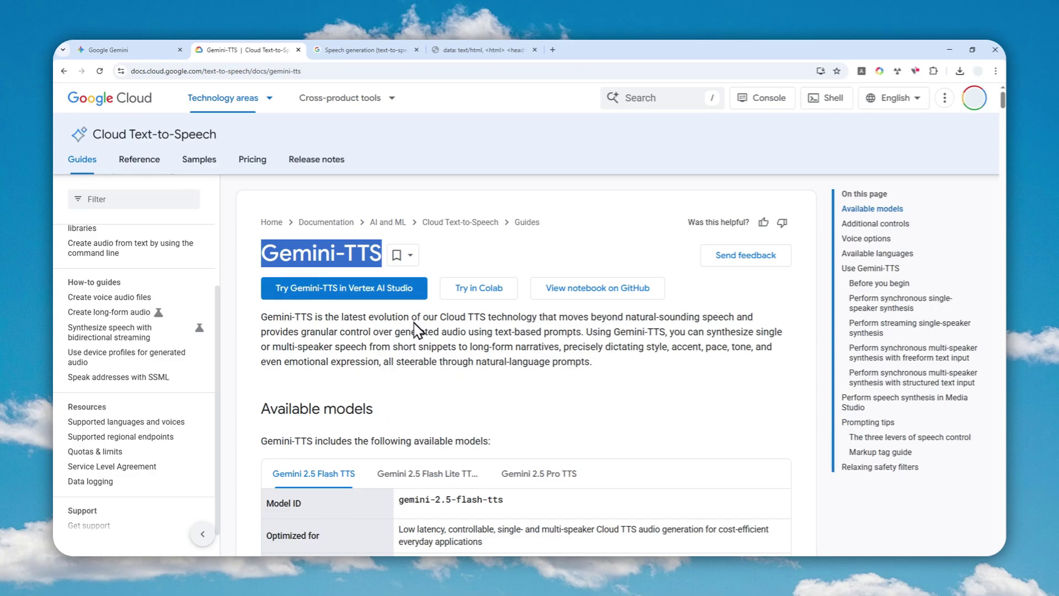
left_click(336, 255)
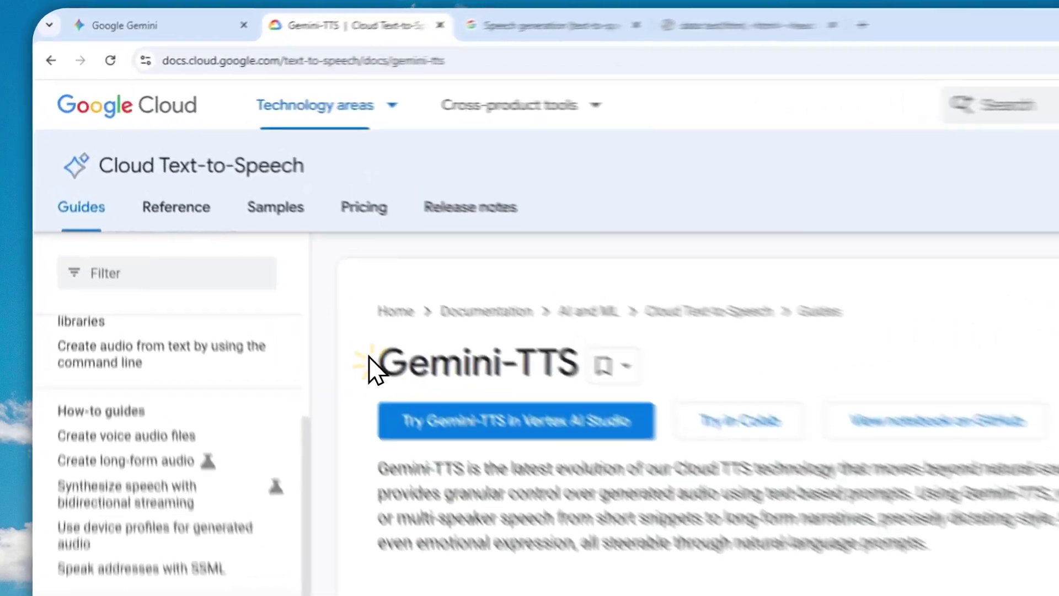
left_click_drag(260, 253, 389, 269)
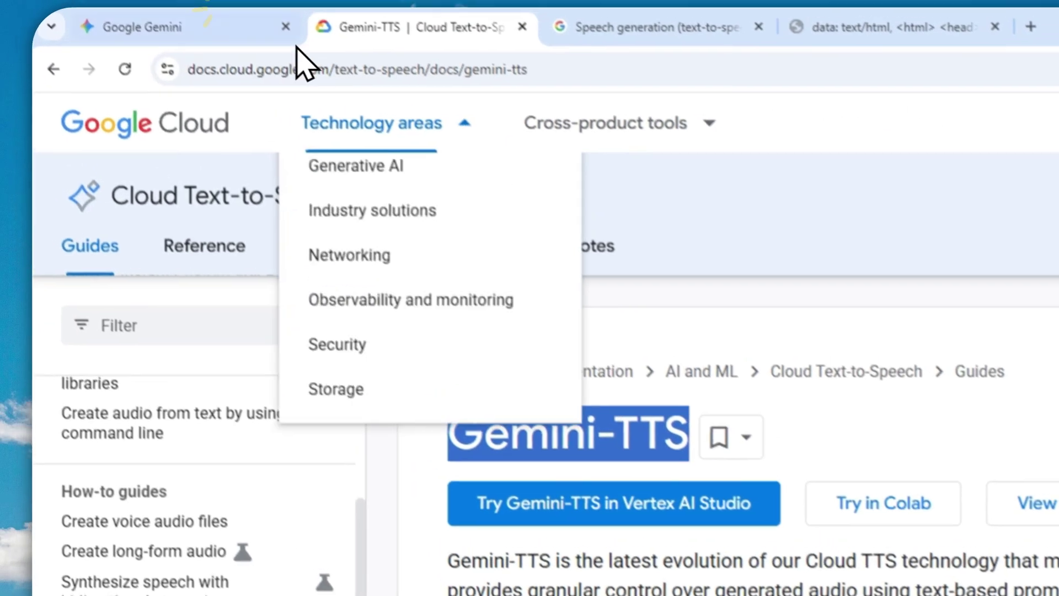
left_click(242, 13)
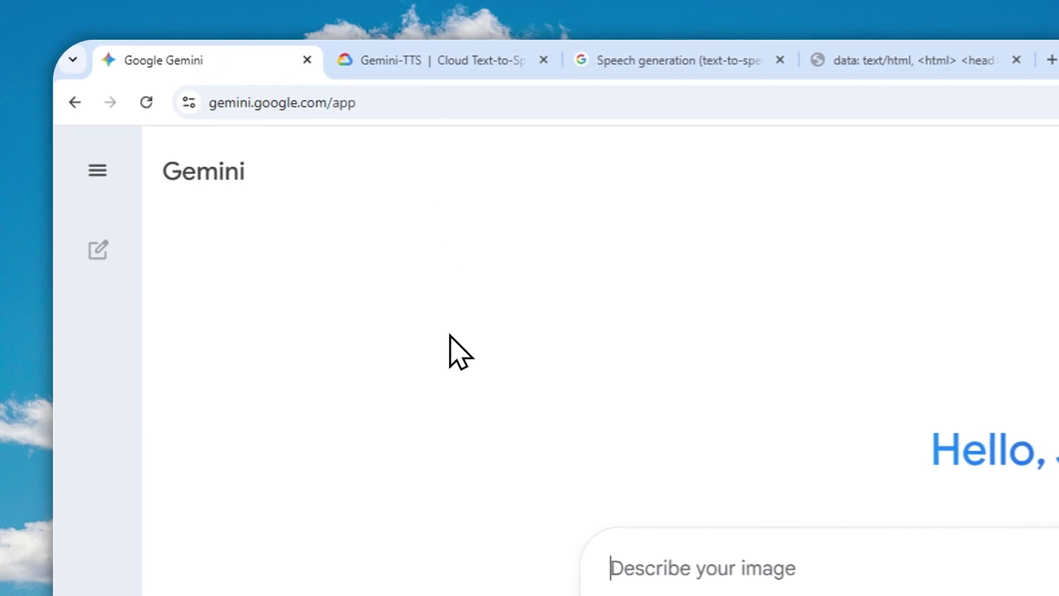
left_click(468, 59)
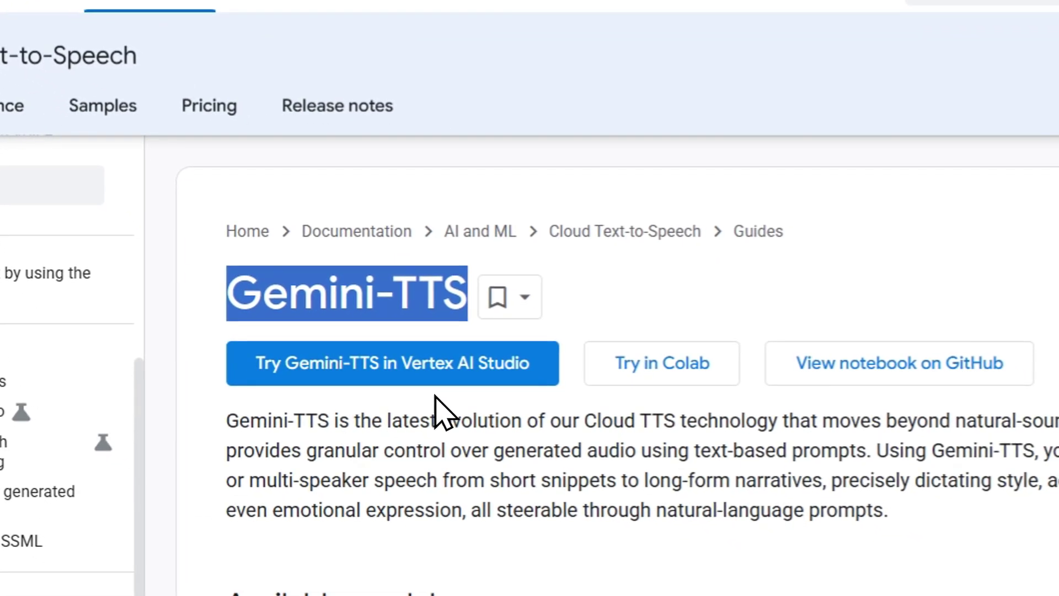
left_click(430, 416)
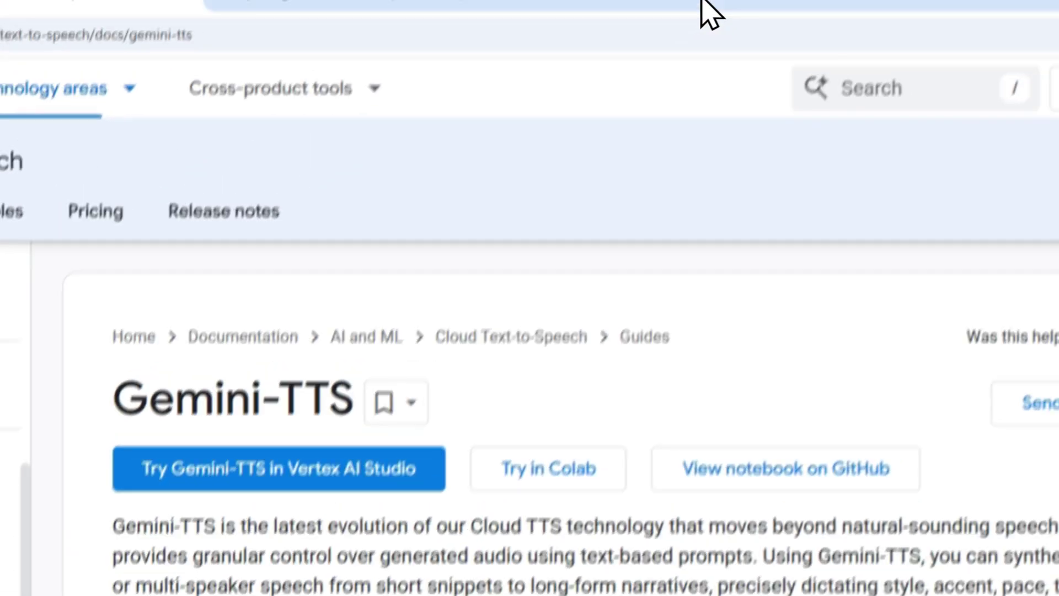
key("ctrl+t")
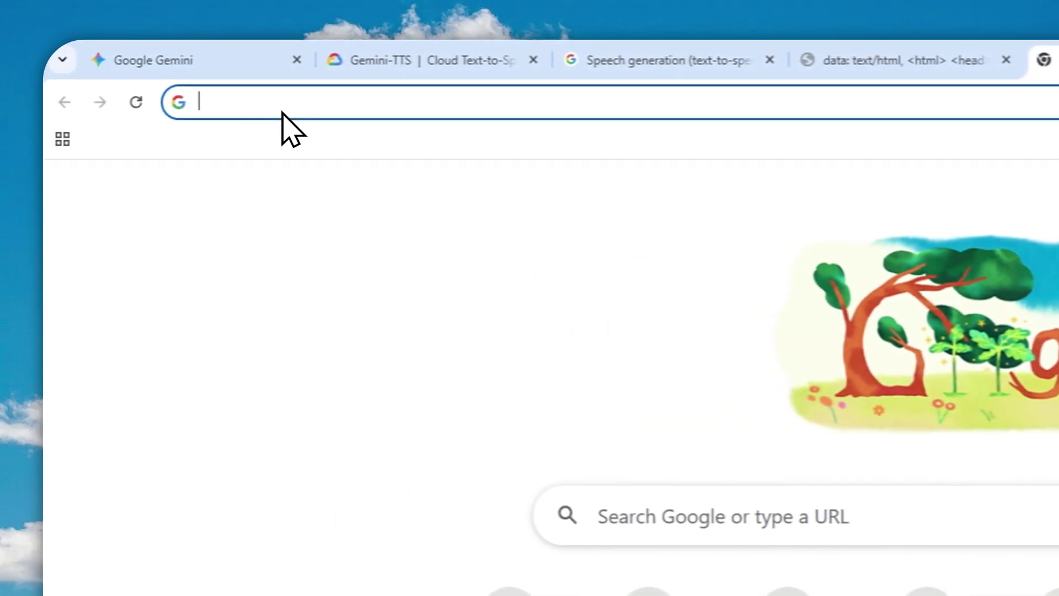
- Open Google AI Studio via the 'ai' address-bar suggestion and go to Chat with models
type("ai")
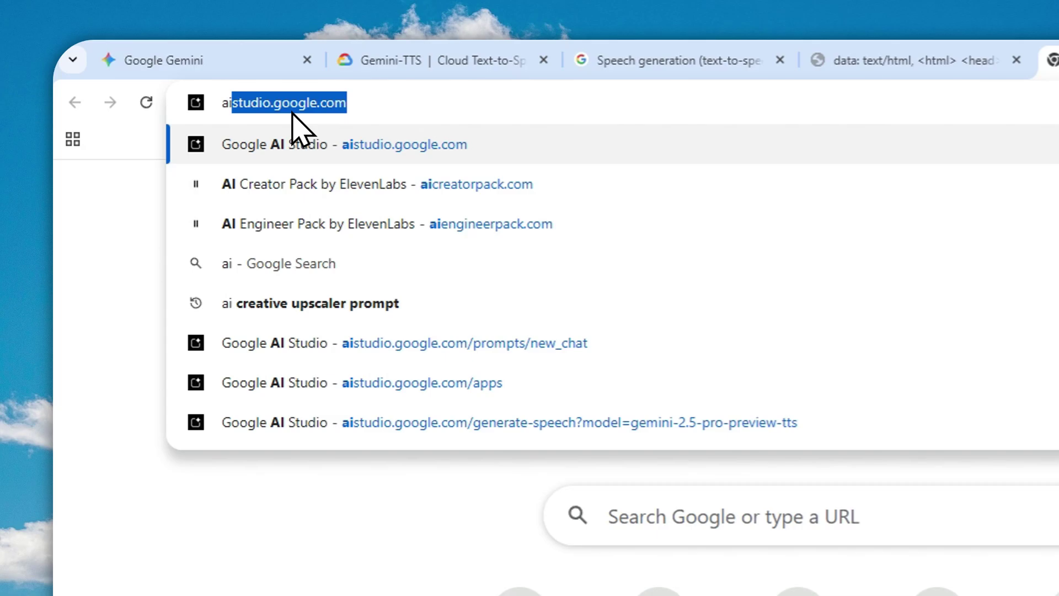
left_click(309, 143)
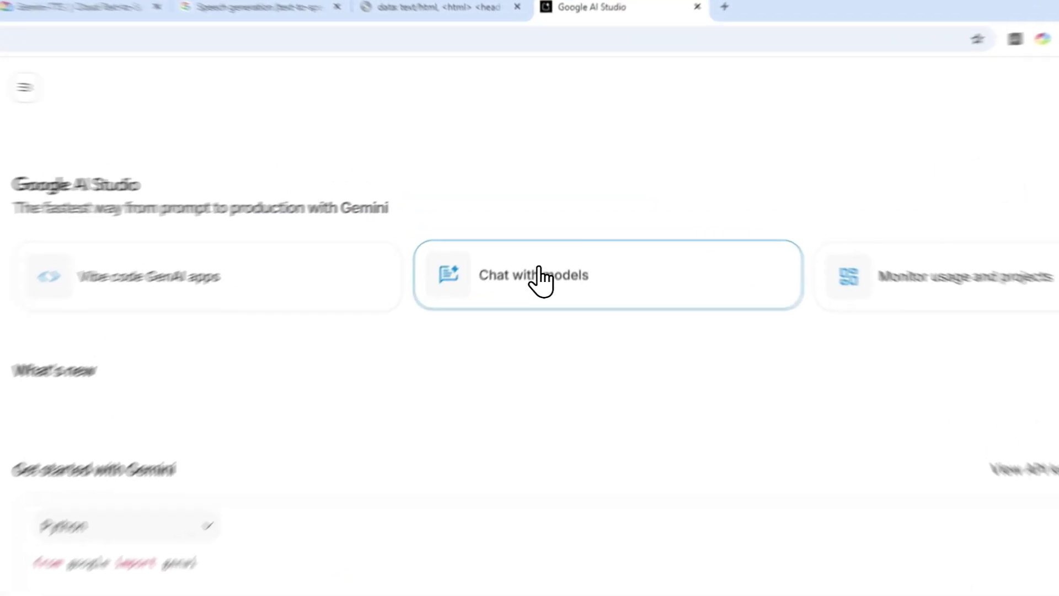
left_click(550, 224)
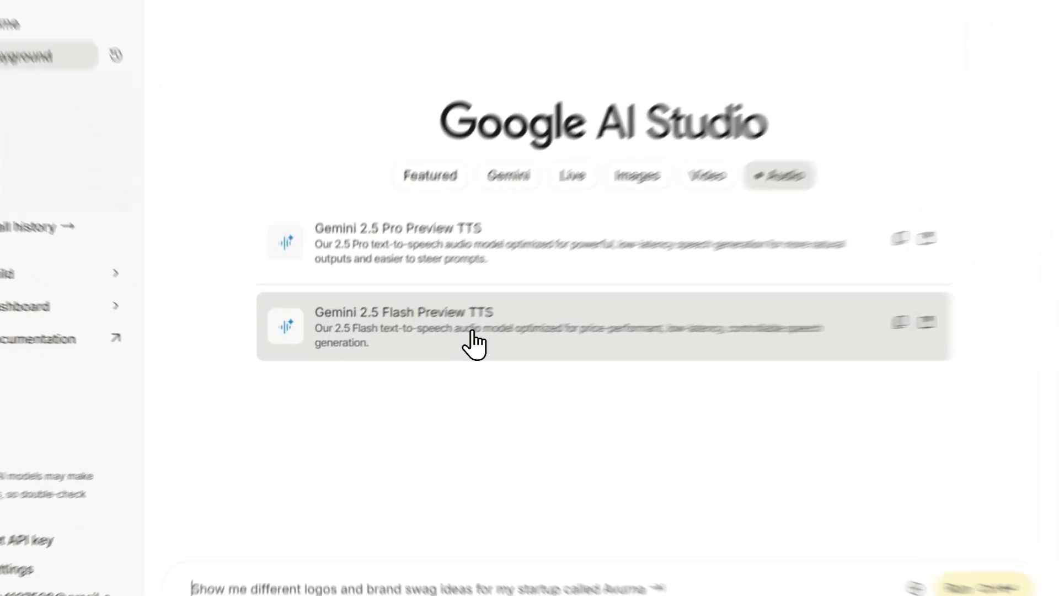
- Try Gemini 2.5 Flash Preview TTS in single- and multi-speaker modes, then return to the Gemini-TTS docs
left_click(472, 333)
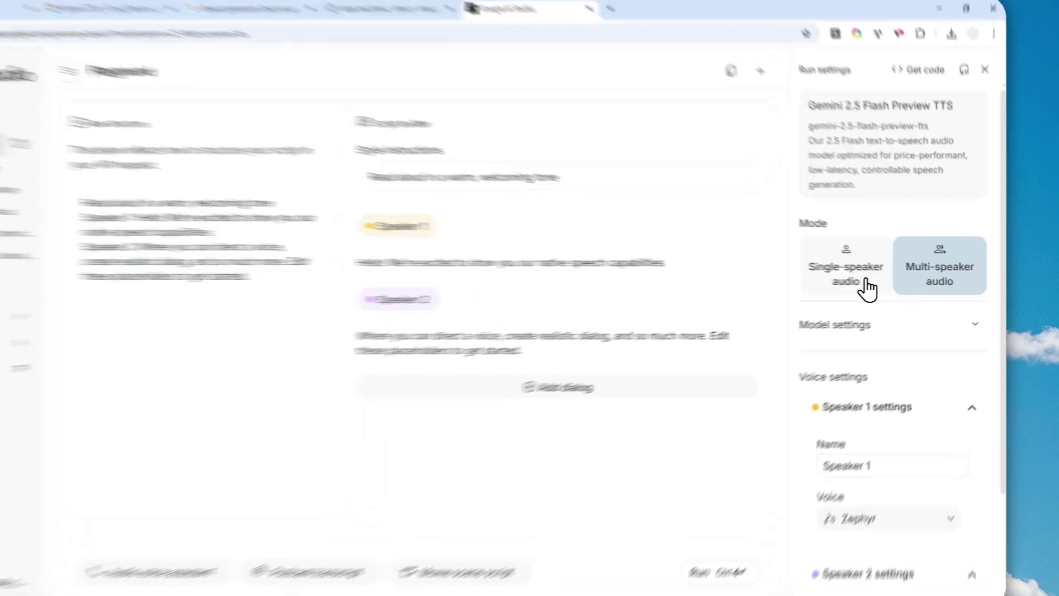
left_click(867, 287)
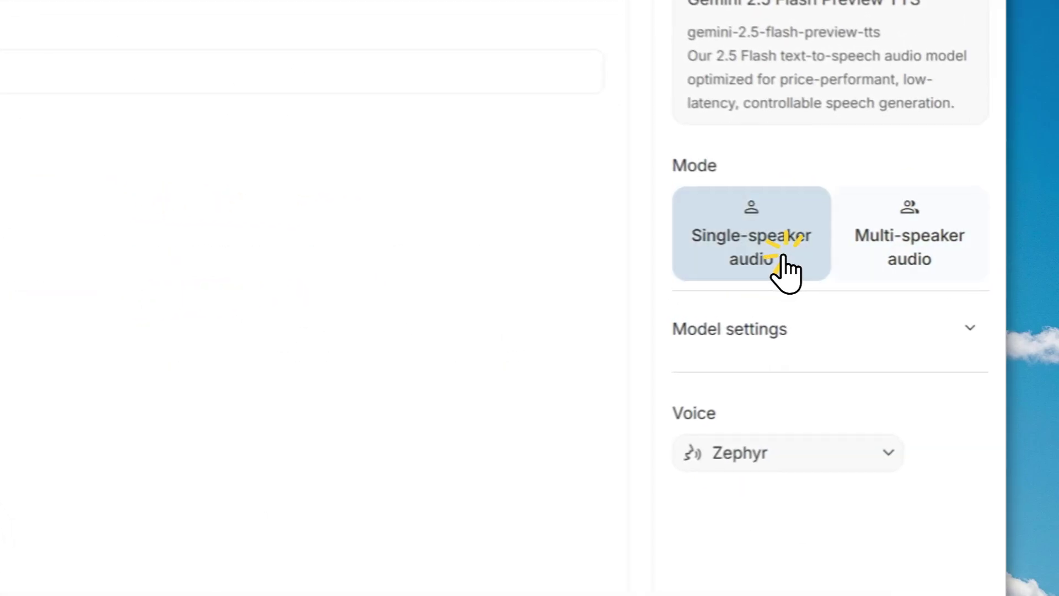
left_click(938, 278)
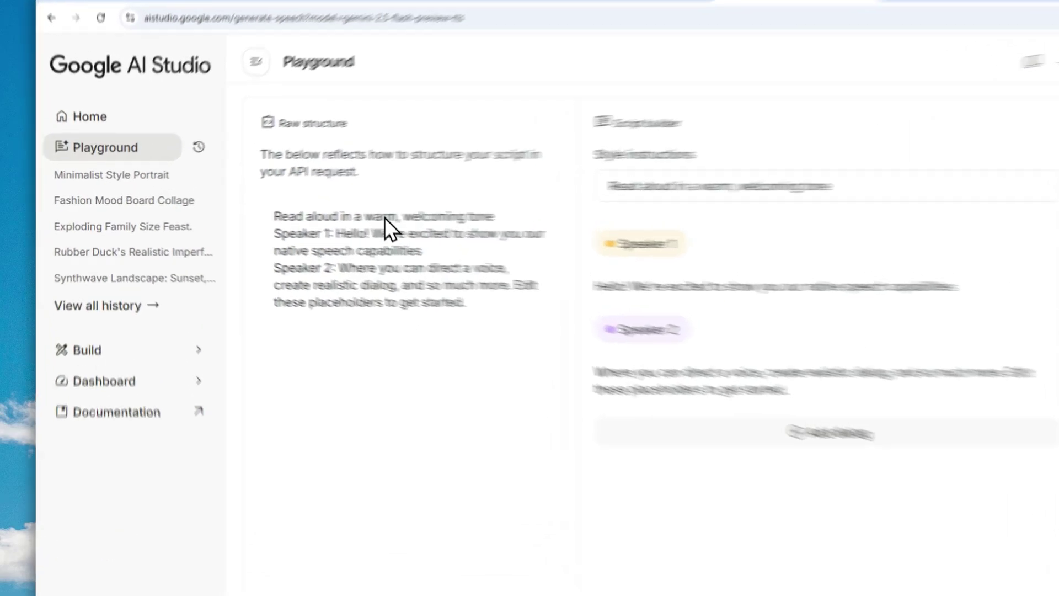
left_click(251, 50)
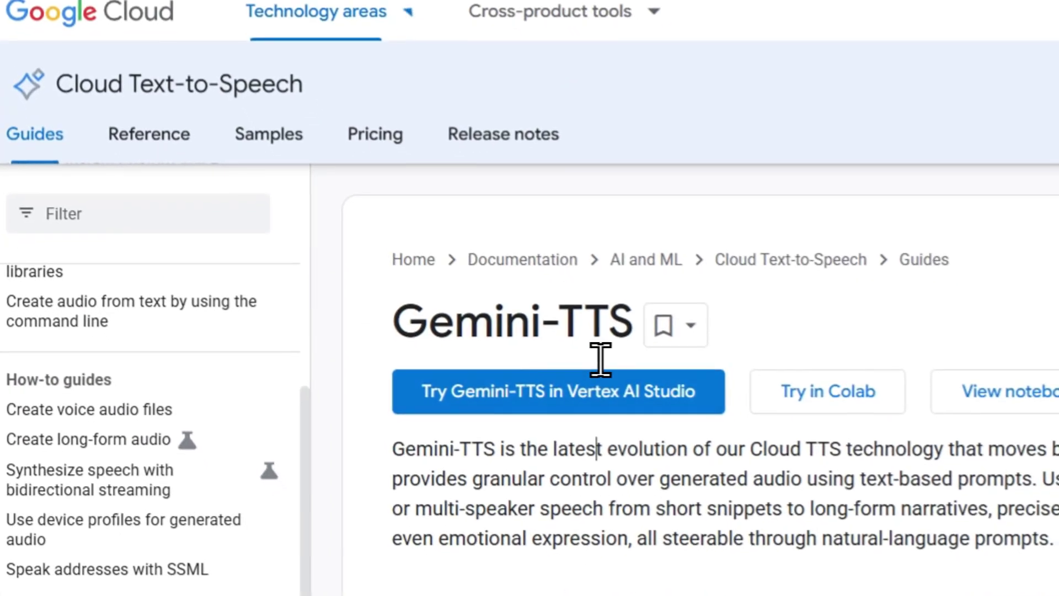
left_click_drag(396, 322, 646, 330)
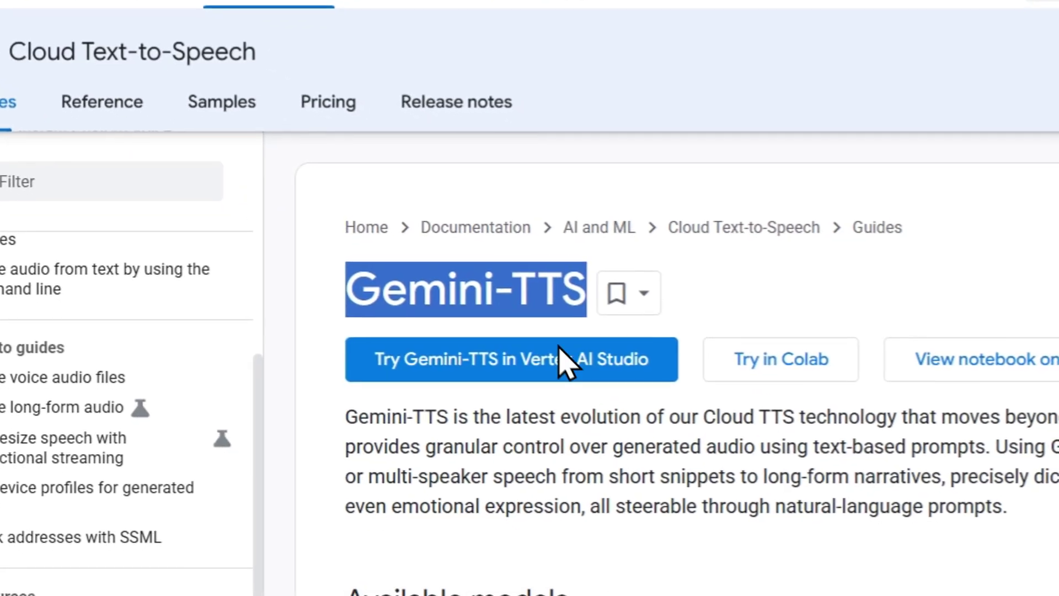
- Go back to the Google Gemini chat tab
left_click(251, 13)
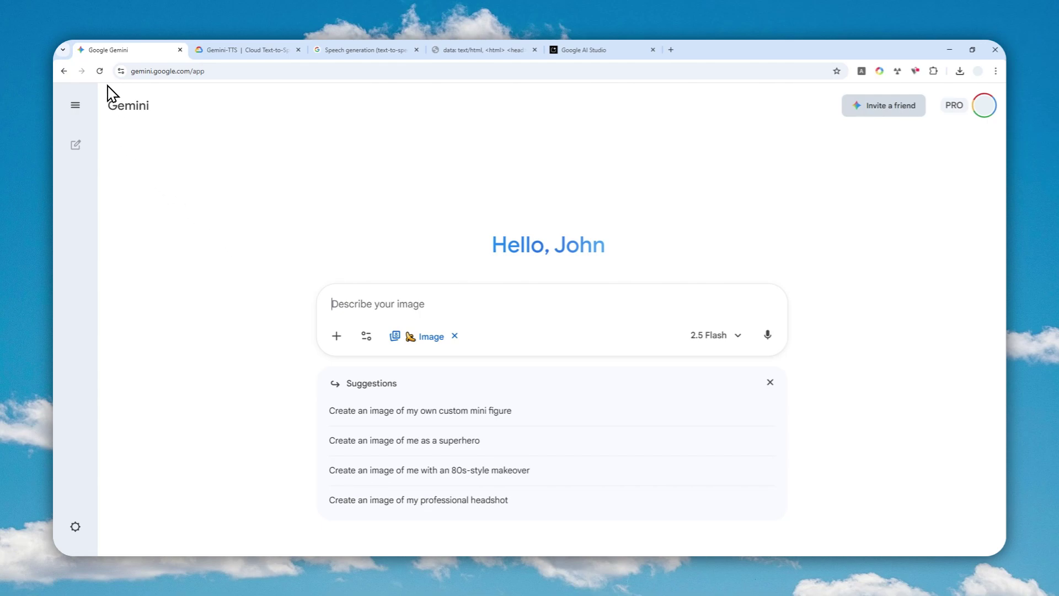
- Reload Gemini and copy the full app prompt text from the prepared data: page
left_click(99, 71)
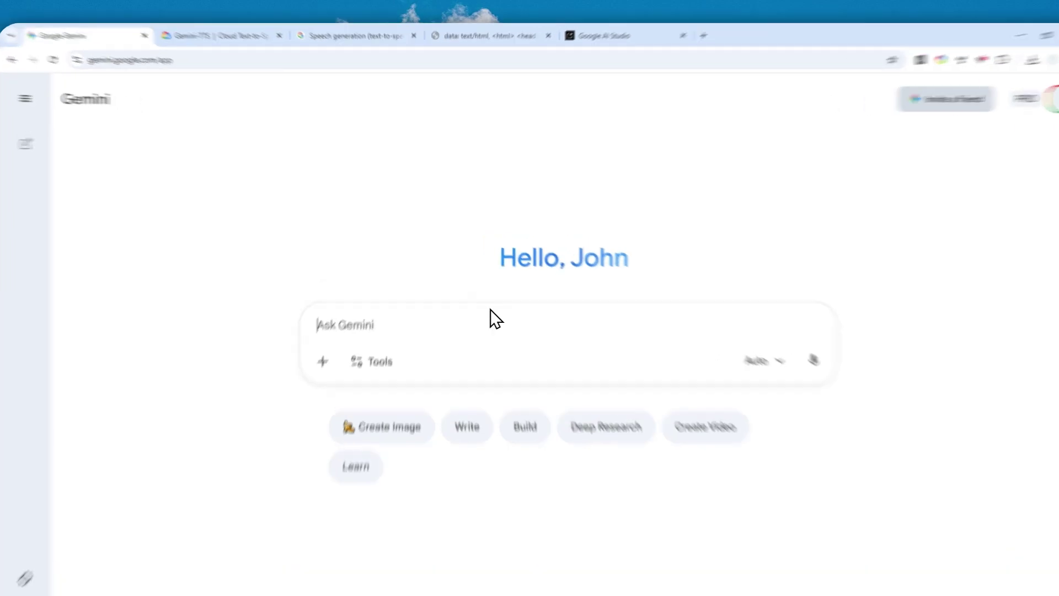
left_click(477, 49)
left_click_drag(566, 339, 0, 0)
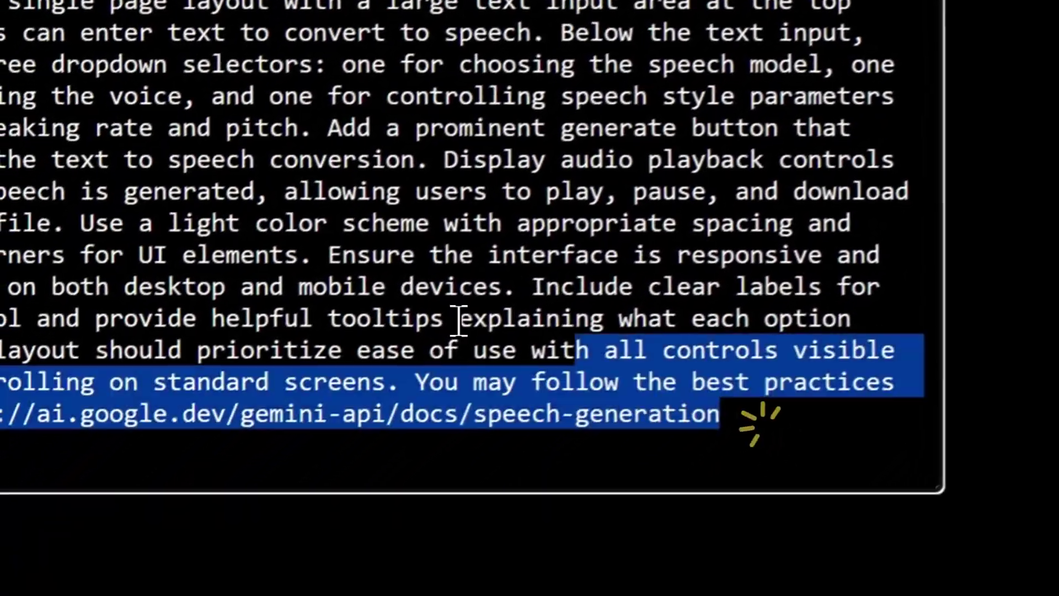
right_click(299, 116)
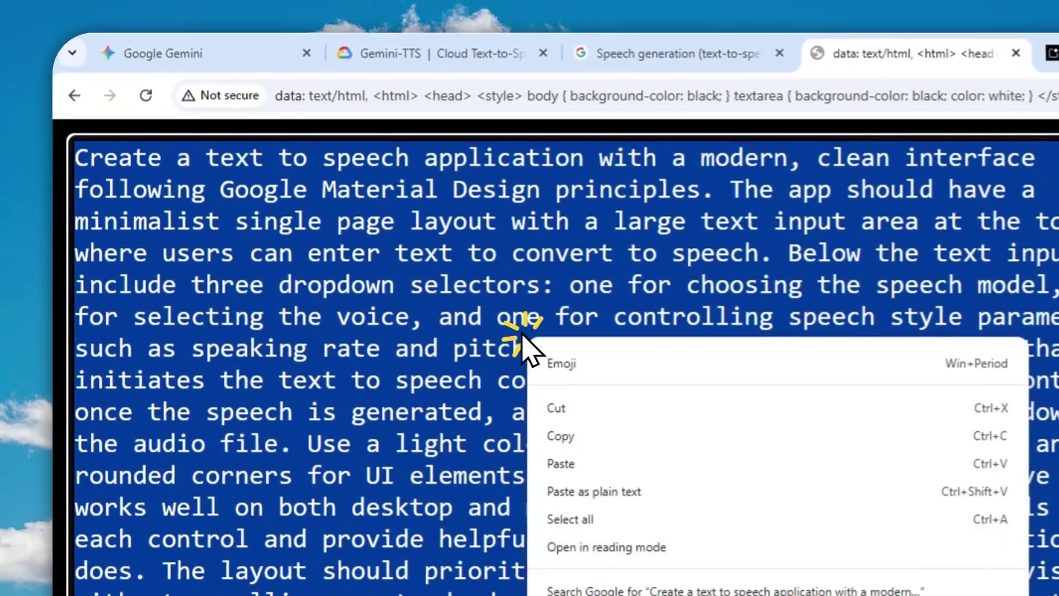
left_click(585, 428)
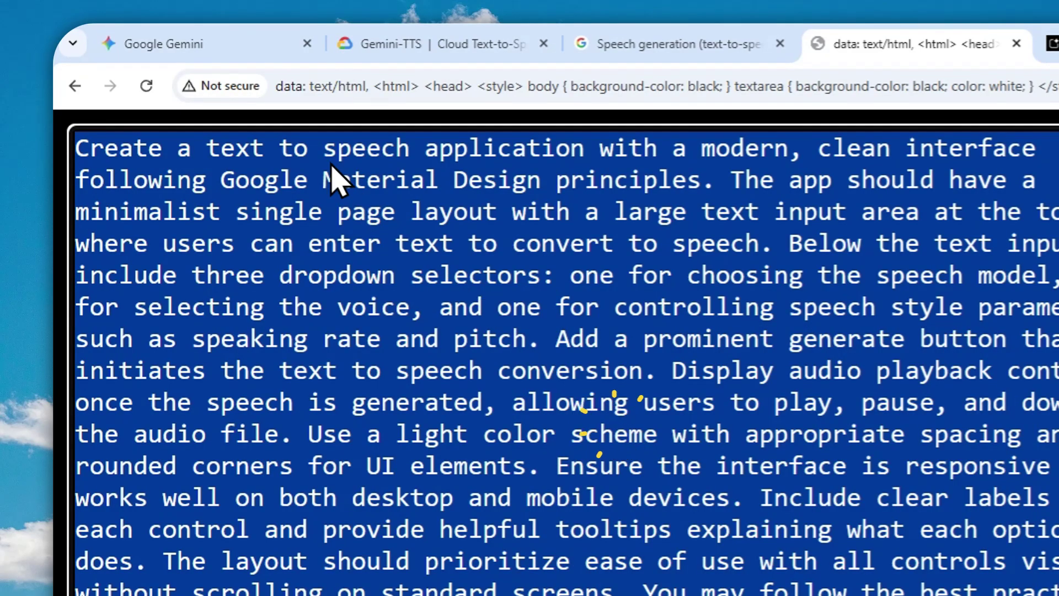
- Paste the Material Design text-to-speech app request into Gemini's prompt box
left_click(165, 44)
right_click(723, 576)
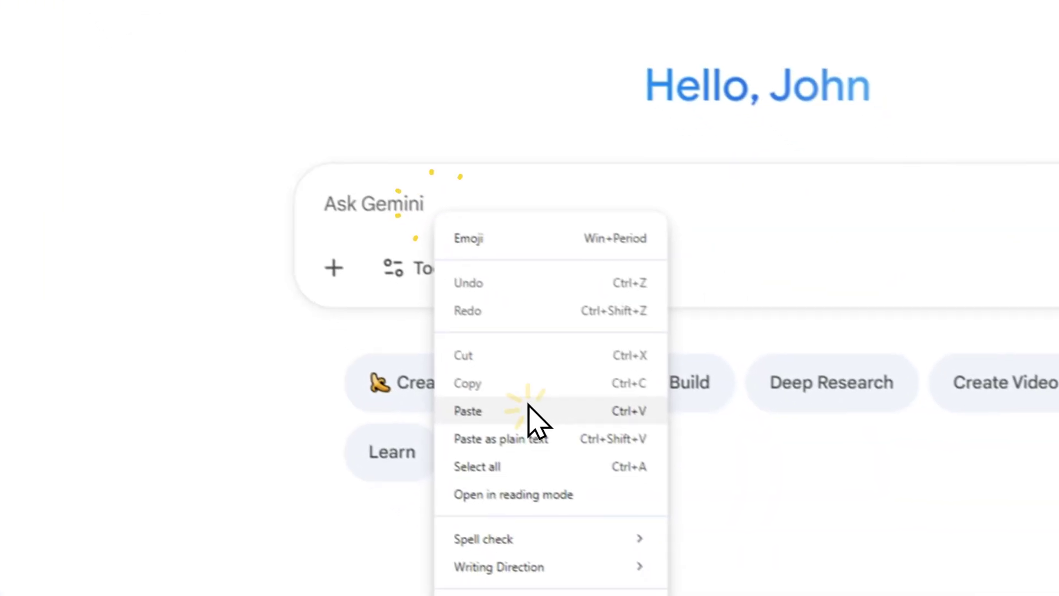
left_click(819, 595)
scroll(683, 247, "up", 4)
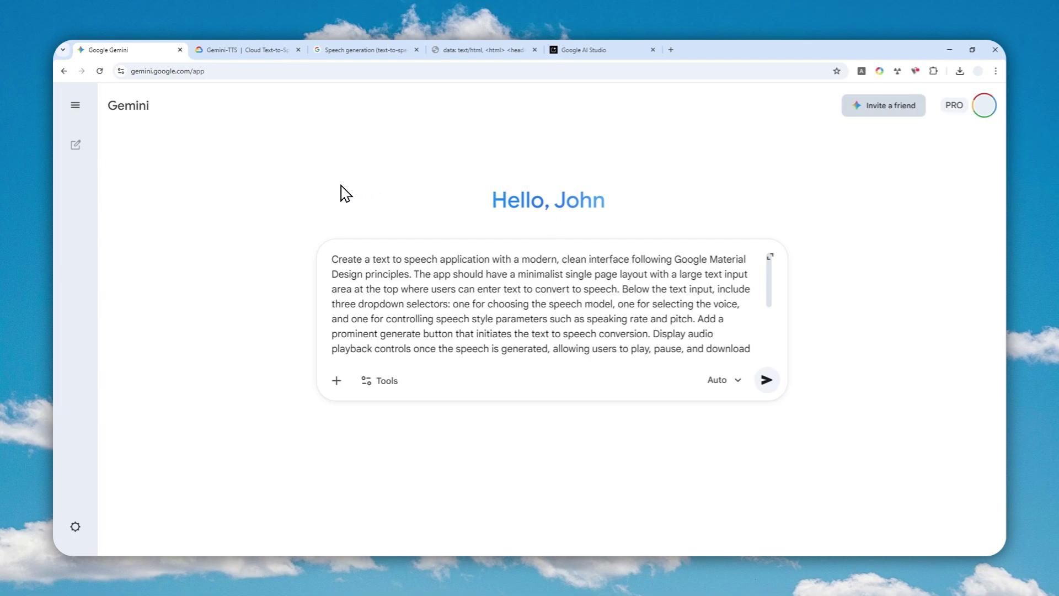
- Skim the Gemini API speech generation guide, then return to the Gemini prompt
left_click(363, 41)
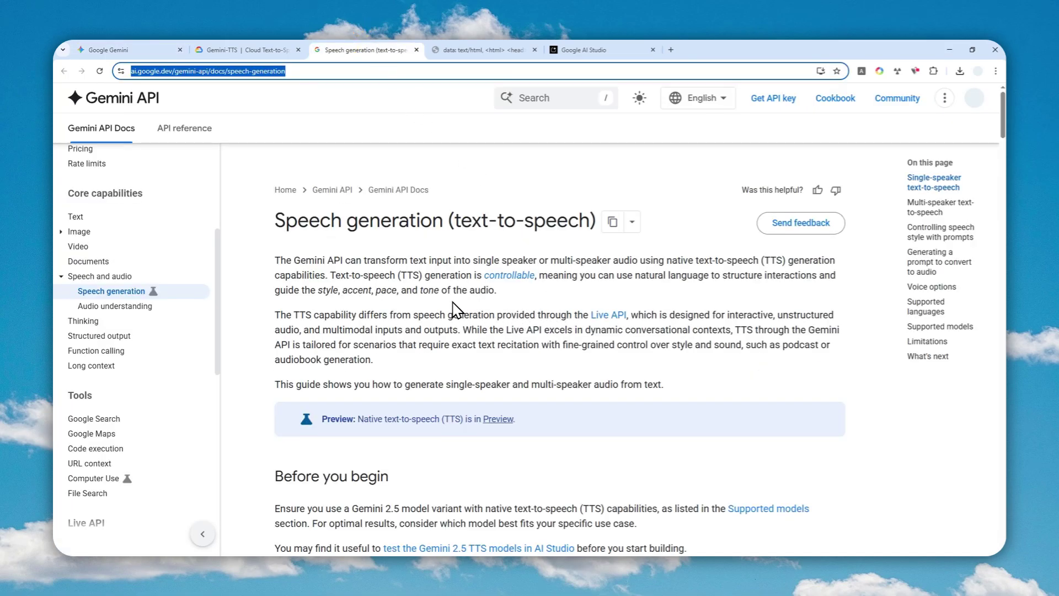
scroll(439, 276, "down", 5)
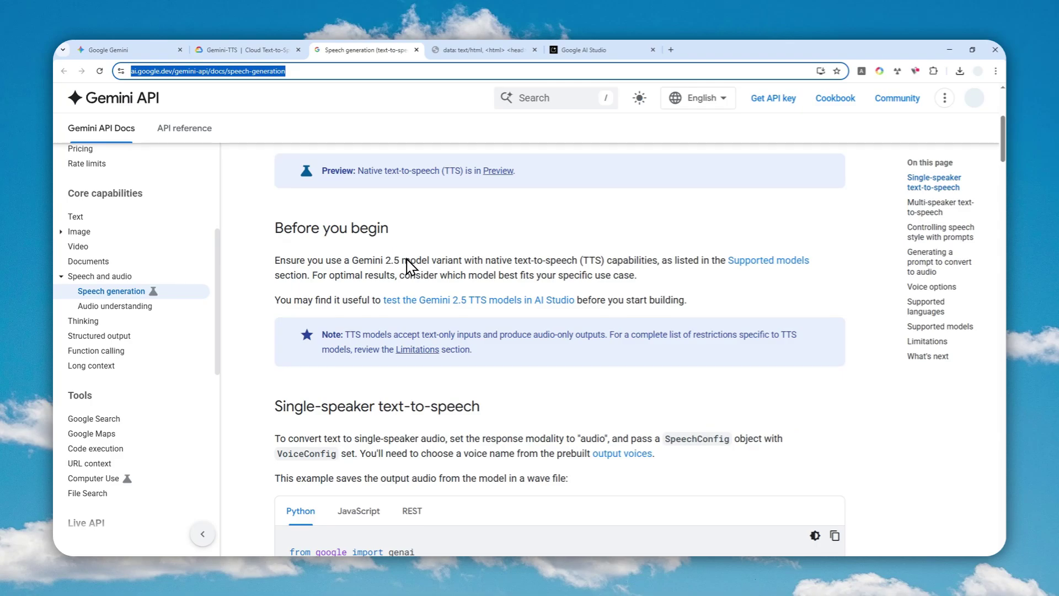
left_click(144, 49)
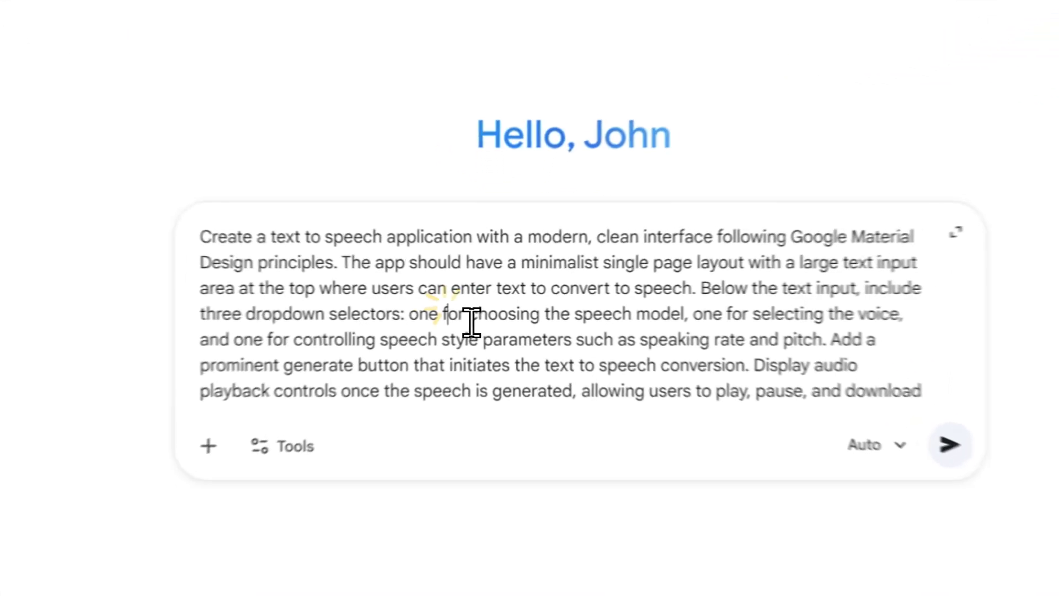
- Scroll to the end of the pasted prompt and show the Tools menu
scroll(520, 313, "down", 3)
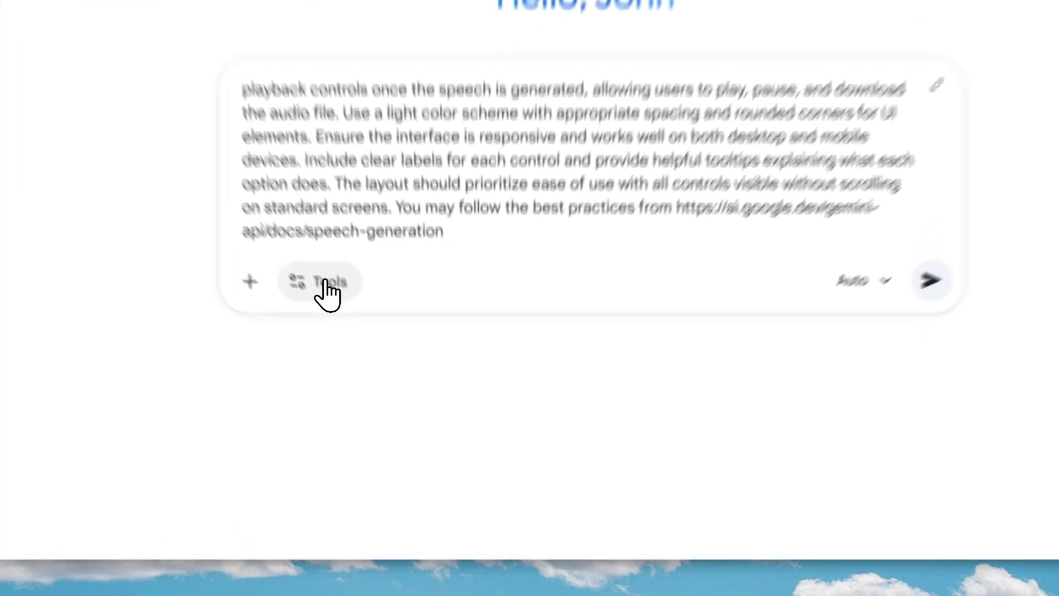
left_click(381, 380)
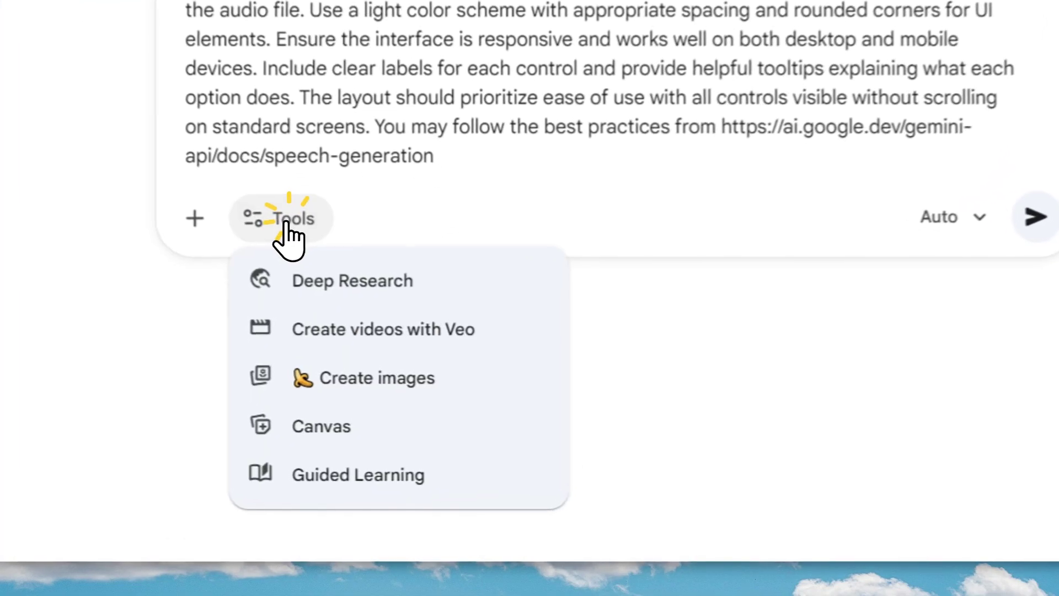
- Enable Canvas and set the model to 'Reasoning, math & code' (2.5 Pro)
left_click(337, 424)
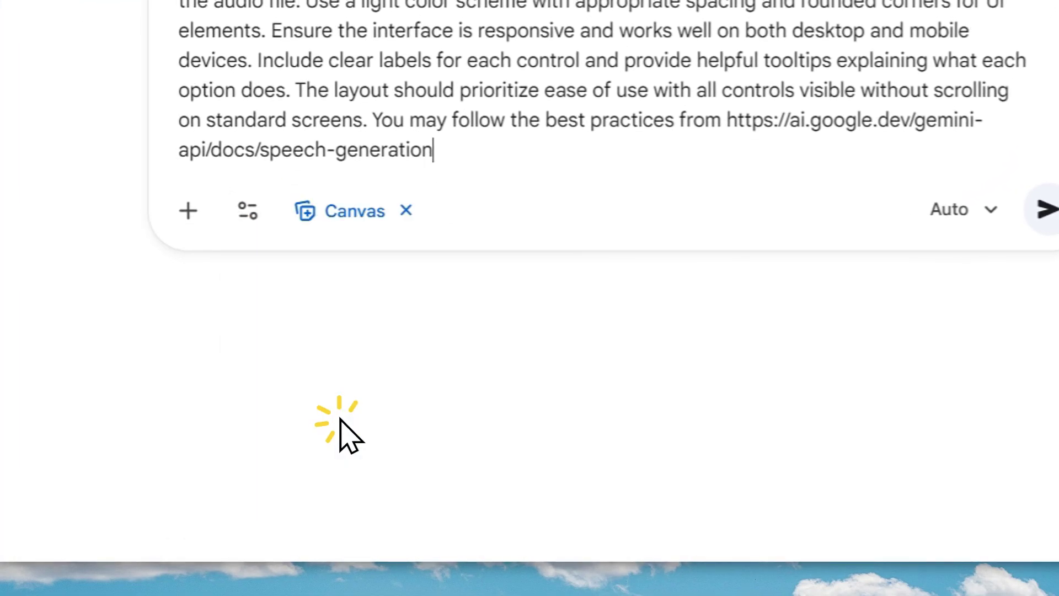
left_click(703, 206)
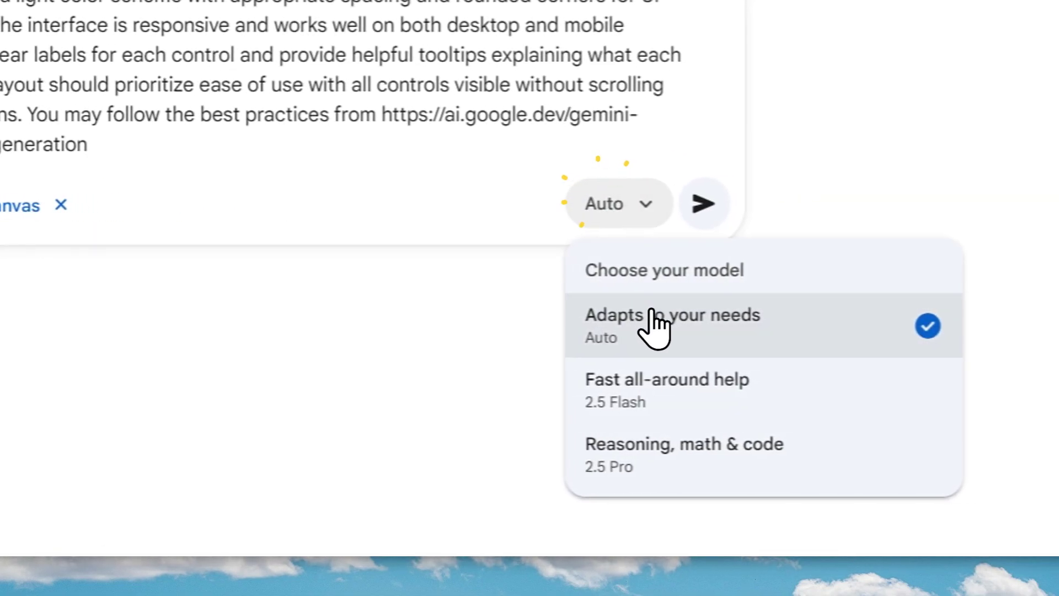
left_click(640, 460)
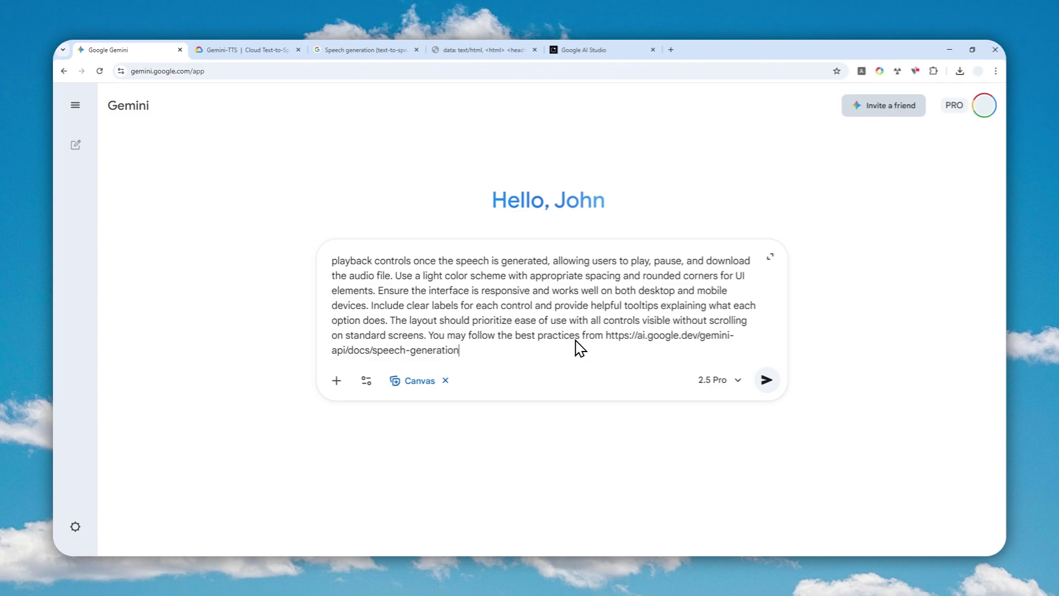
scroll(499, 335, "up", 3)
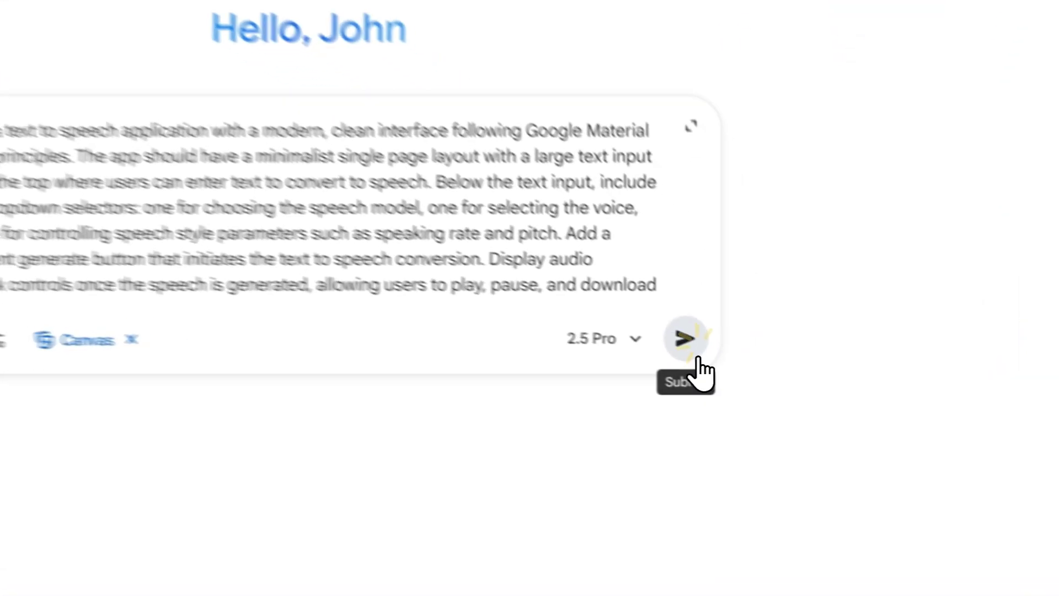
- Send the prompt so Gemini builds the Text-to-Speech Studio app in Canvas
left_click(766, 379)
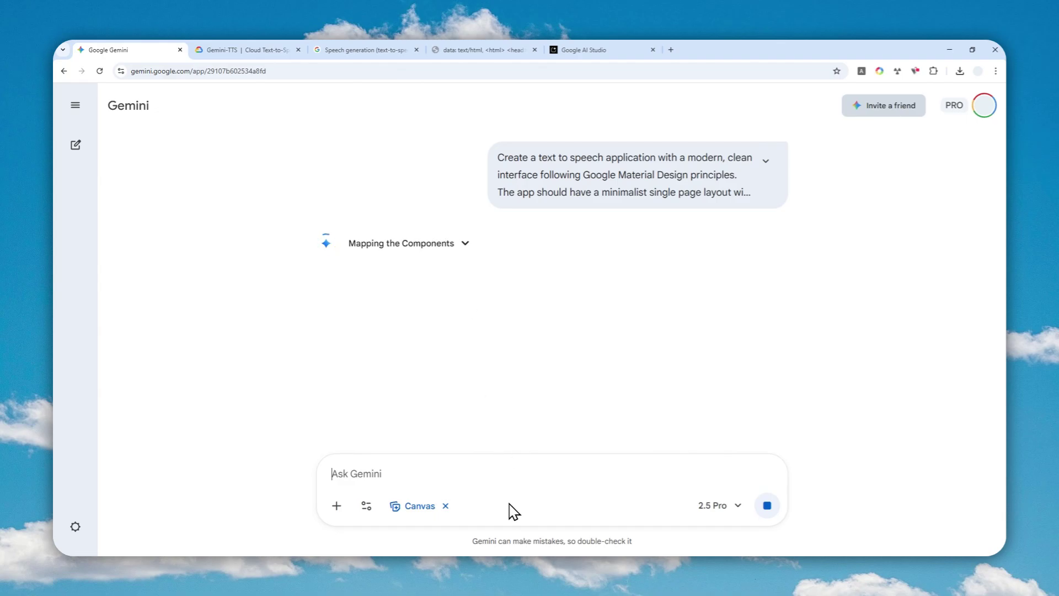
left_click(526, 510)
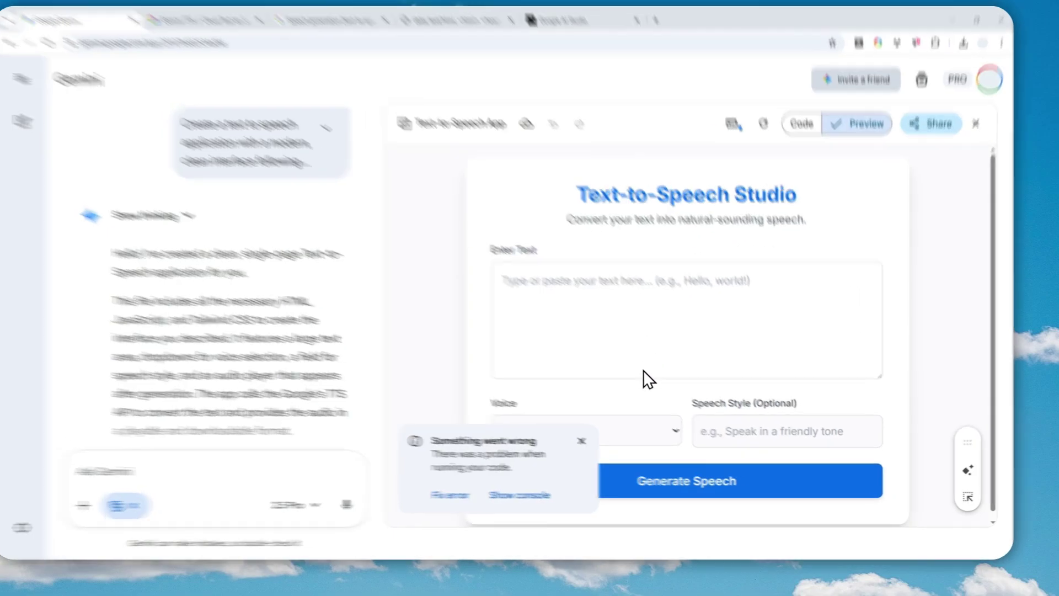
- Check the Voice list, then ask Gemini to fix the app's 'Something went wrong' error
left_click(675, 435)
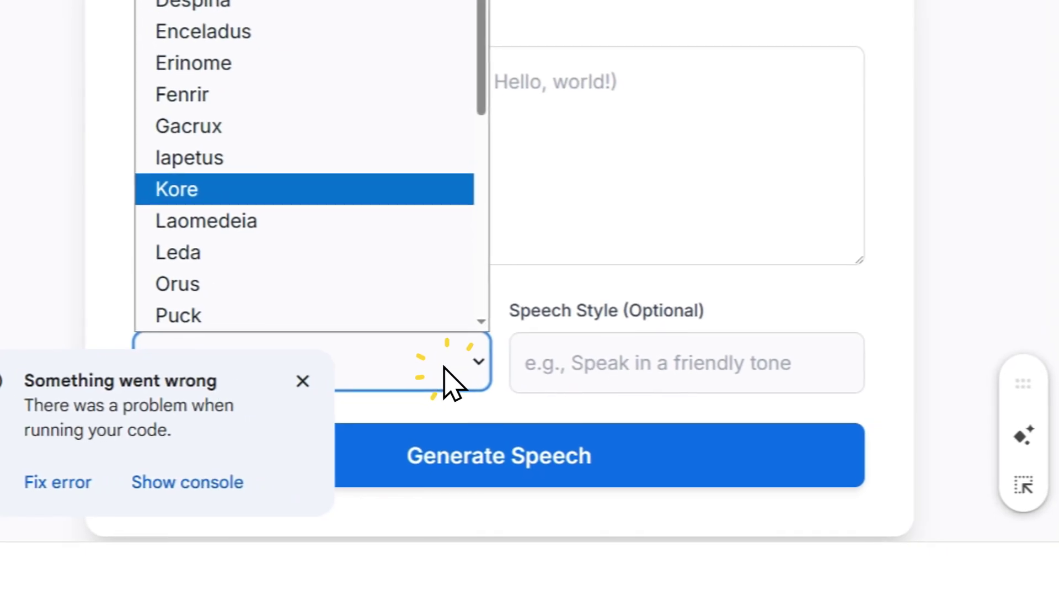
left_click(670, 386)
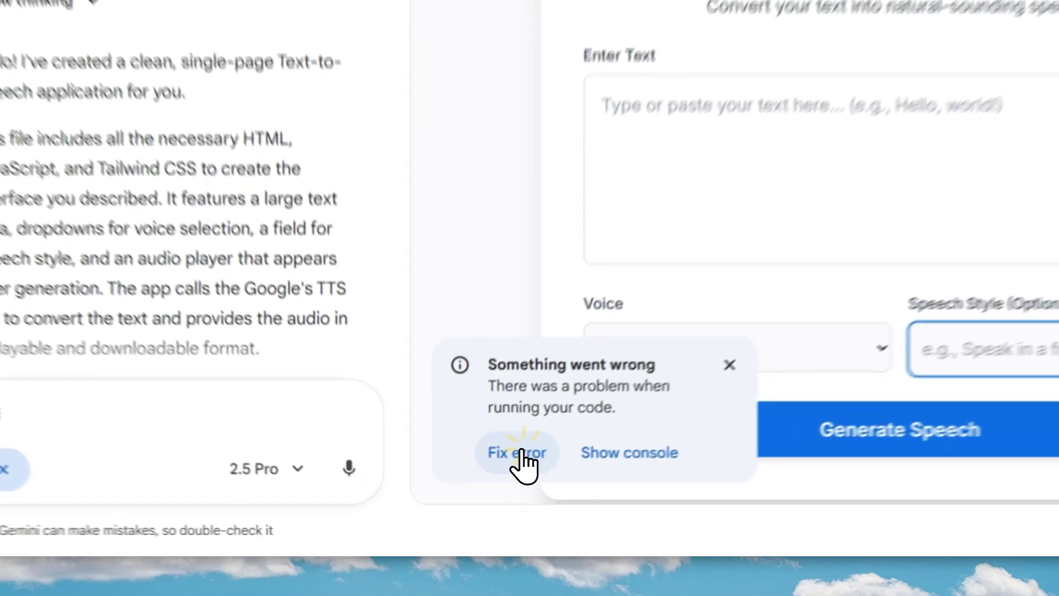
left_click(478, 495)
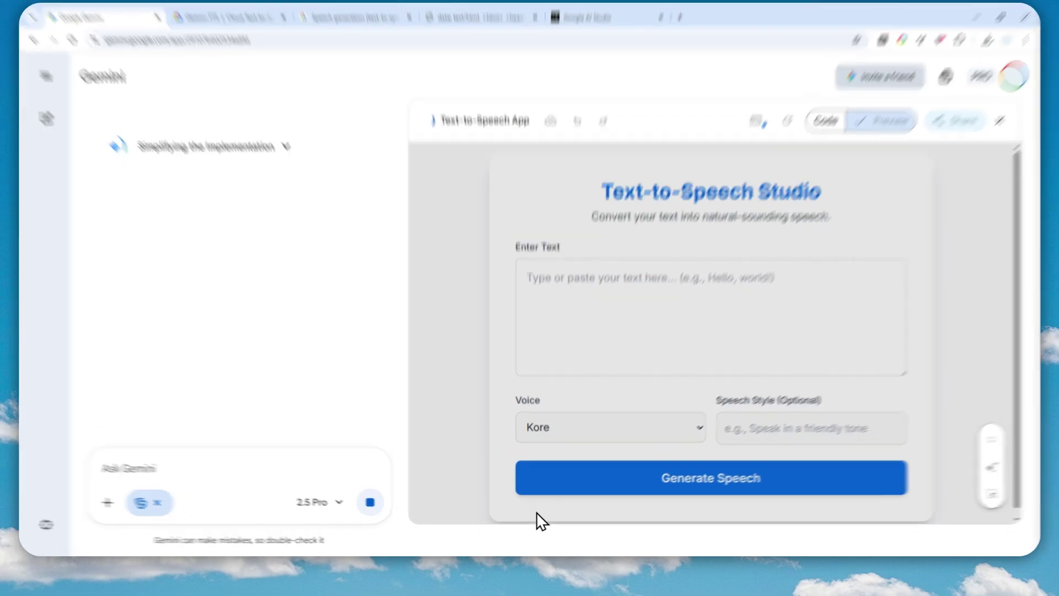
- Wait for the repaired Text-to-Speech Studio preview to reload without an error notice
left_click(516, 536)
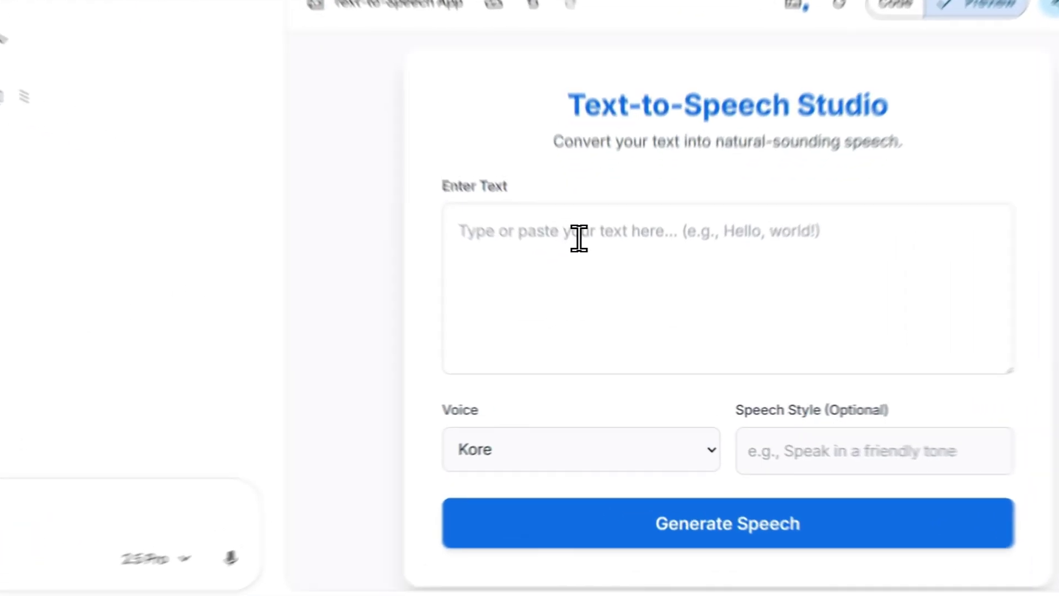
- Paste the university-acceptance sentence, choose the Erinome voice, and generate speech
right_click(604, 299)
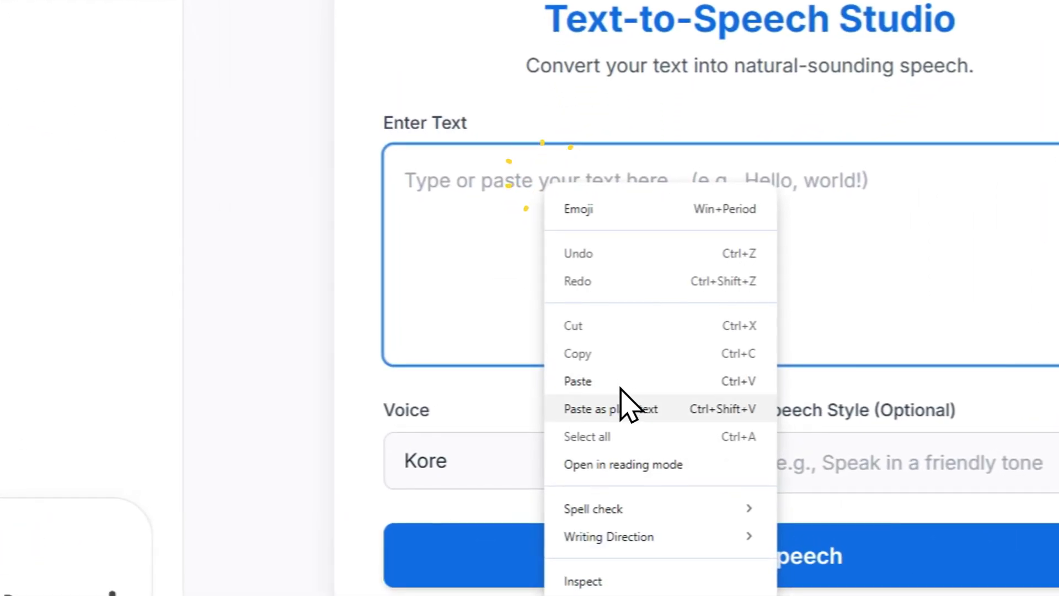
left_click(633, 394)
left_click(507, 447)
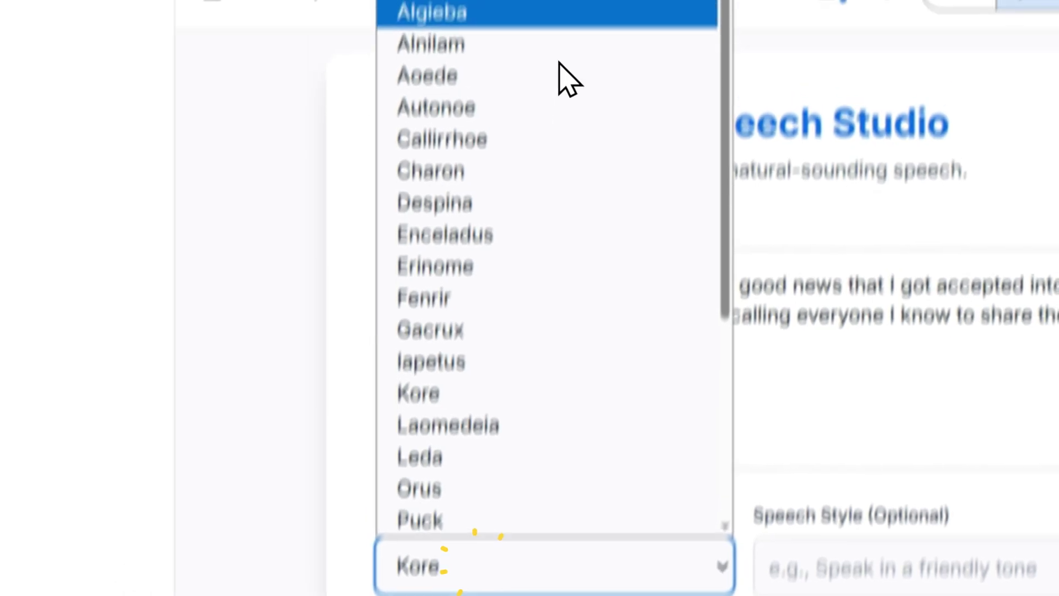
scroll(534, 22, "down", 3)
scroll(606, 309, "up", 3)
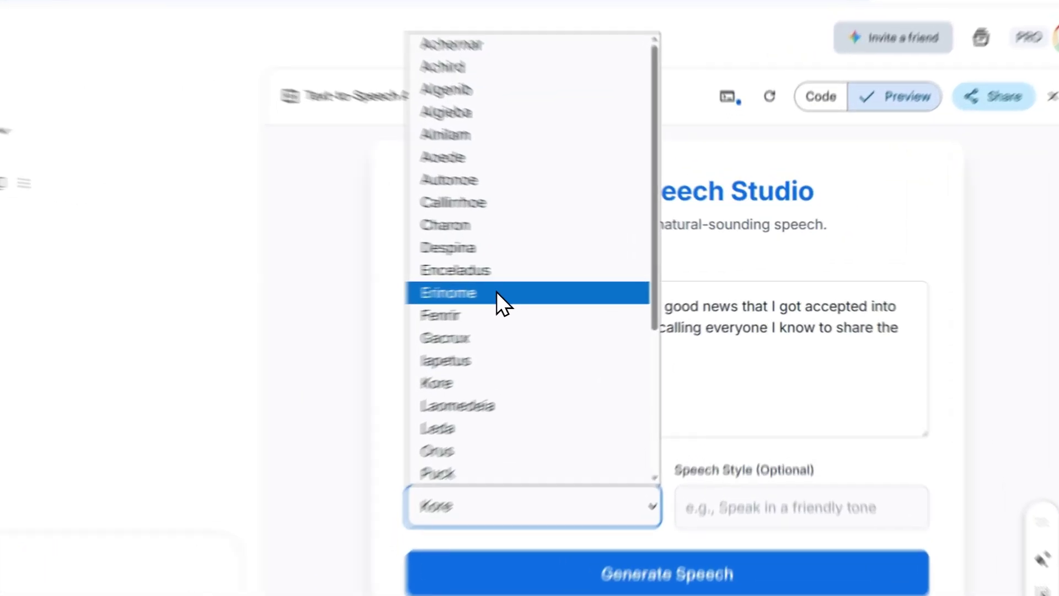
left_click(583, 285)
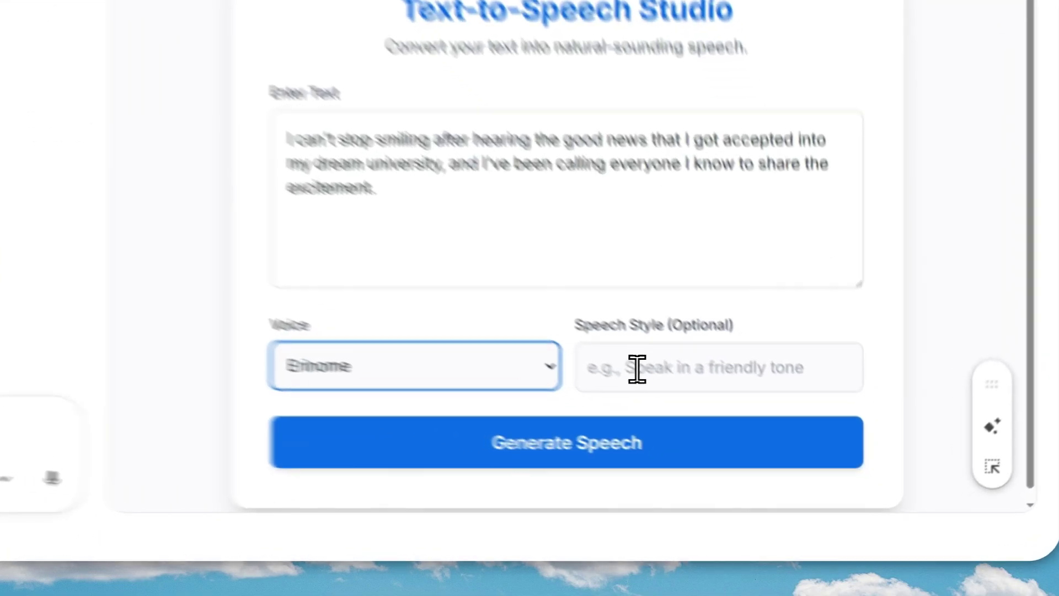
left_click(741, 437)
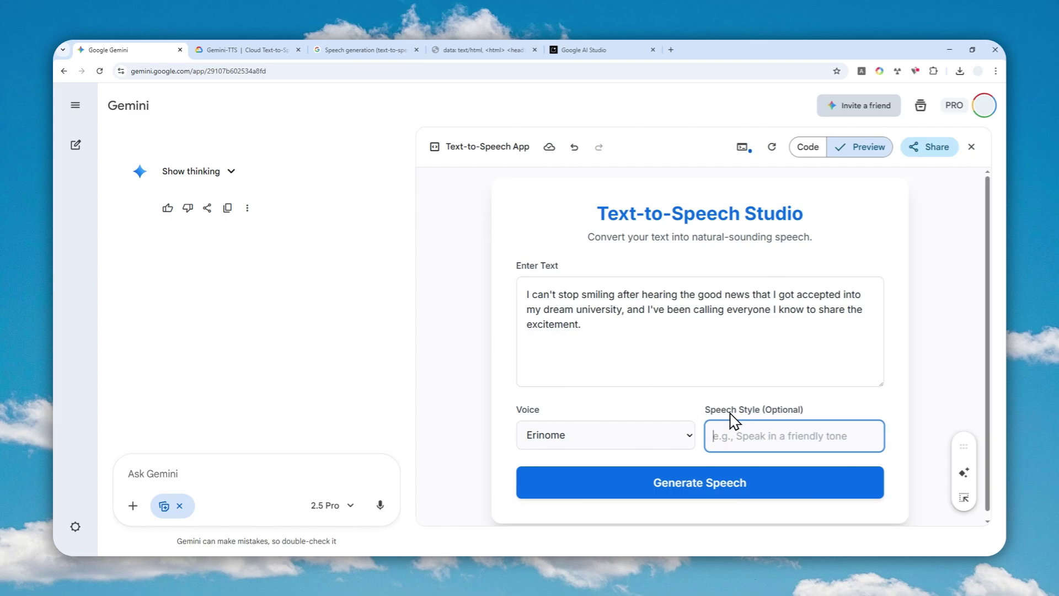
left_click(663, 486)
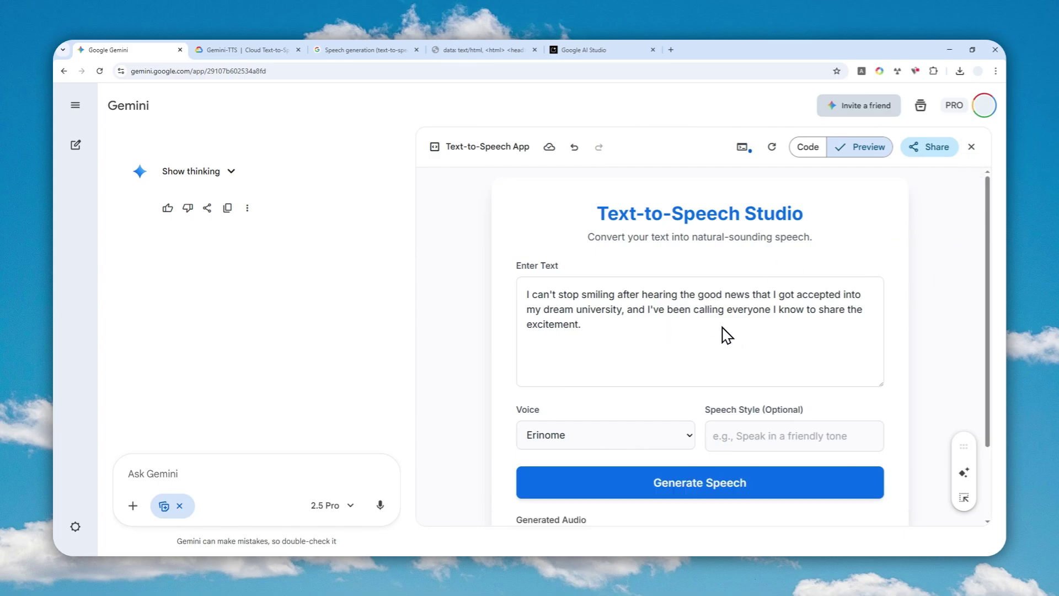
- Play the 10-second Erinome clip in the Generated Audio player
scroll(726, 336, "down", 2)
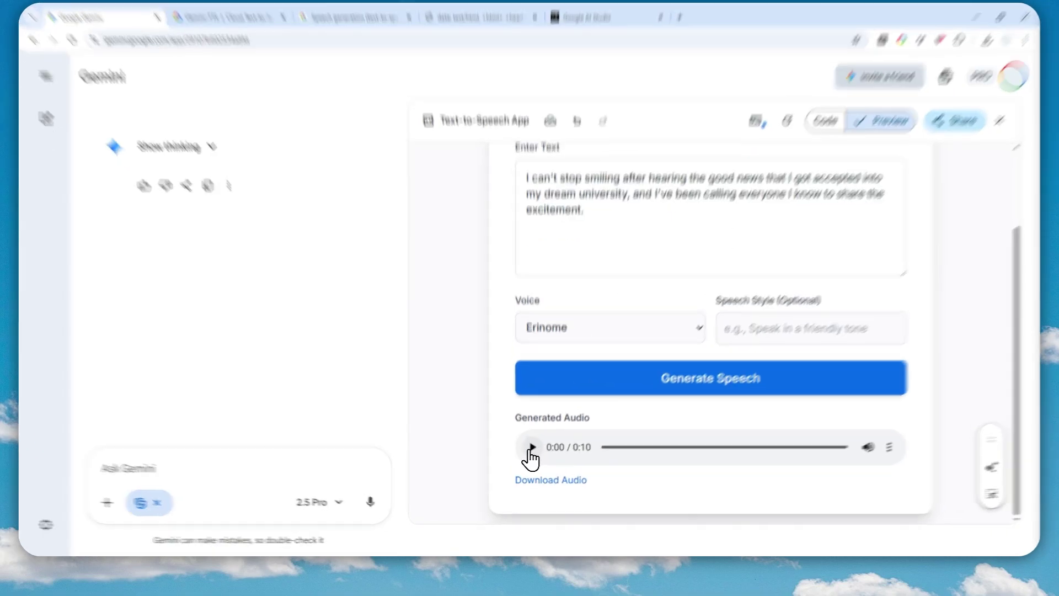
left_click(532, 461)
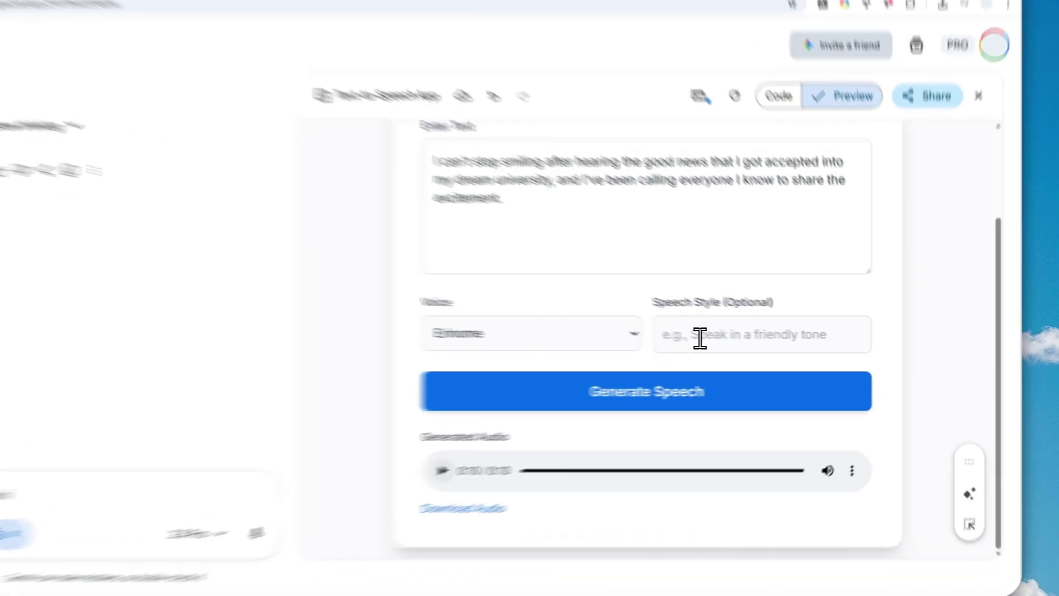
- Set the speech style to 'strong australian accent' and regenerate the Erinome speech
left_click(748, 347)
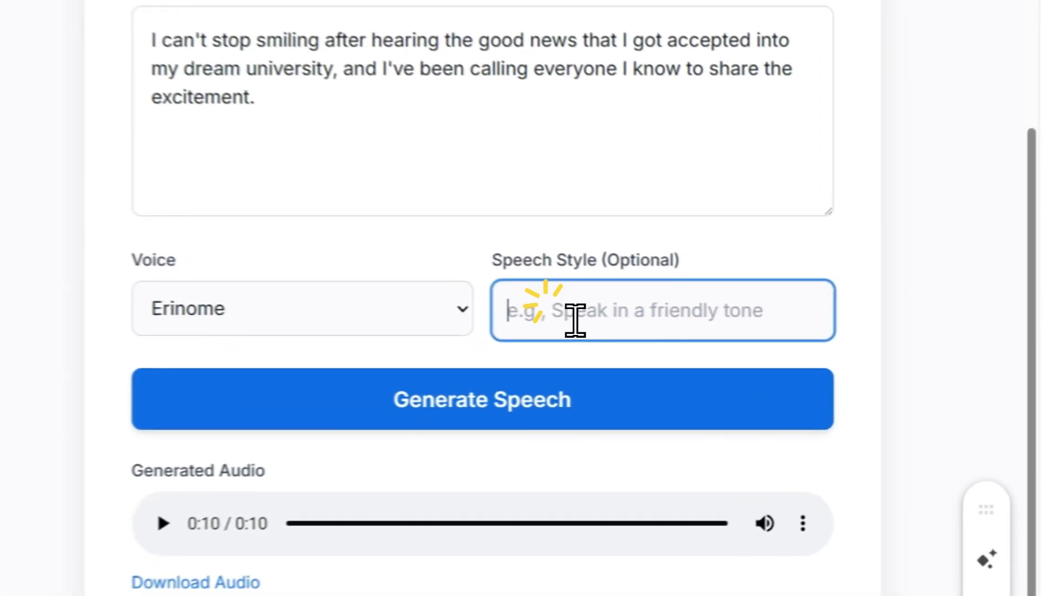
type("australia")
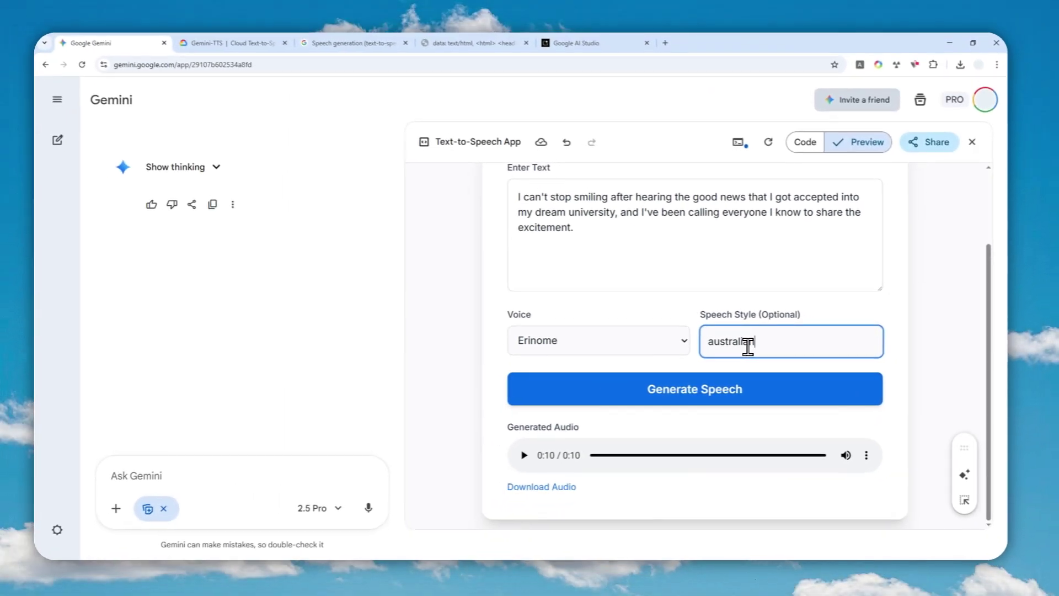
type("n accent")
key("Home")
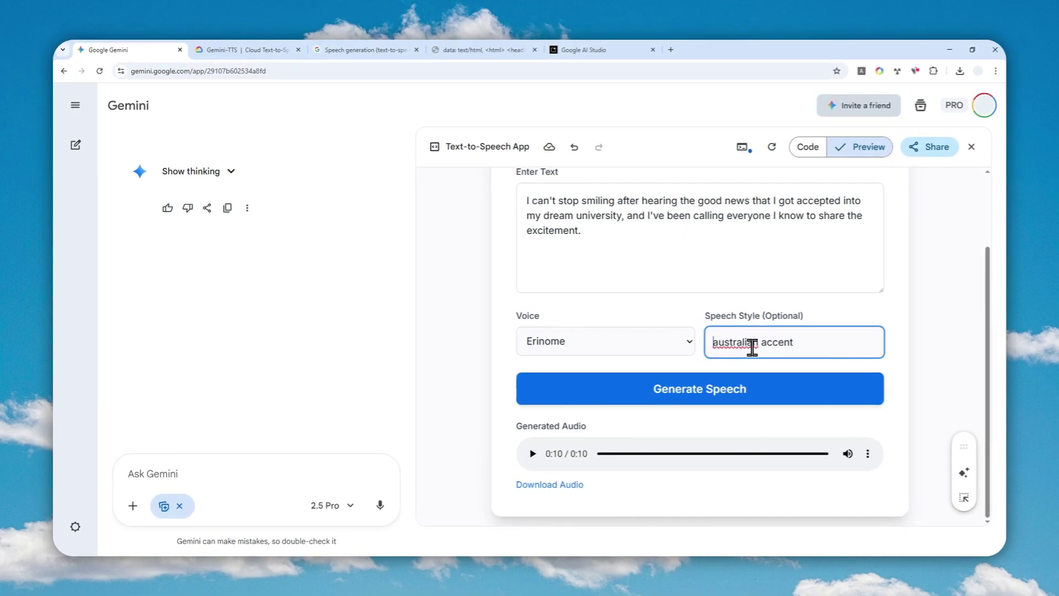
type("strong")
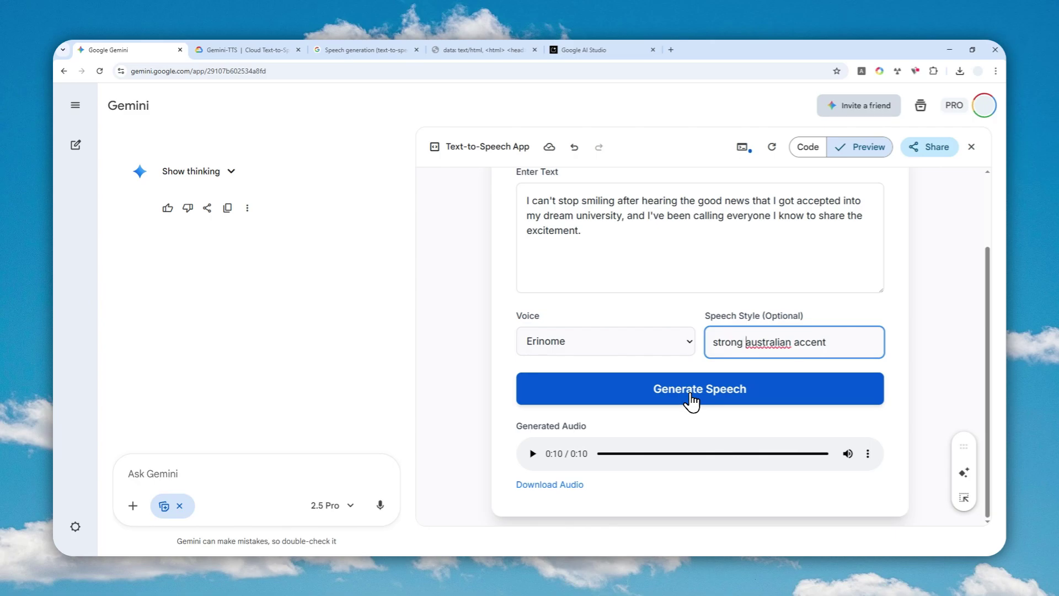
left_click(691, 394)
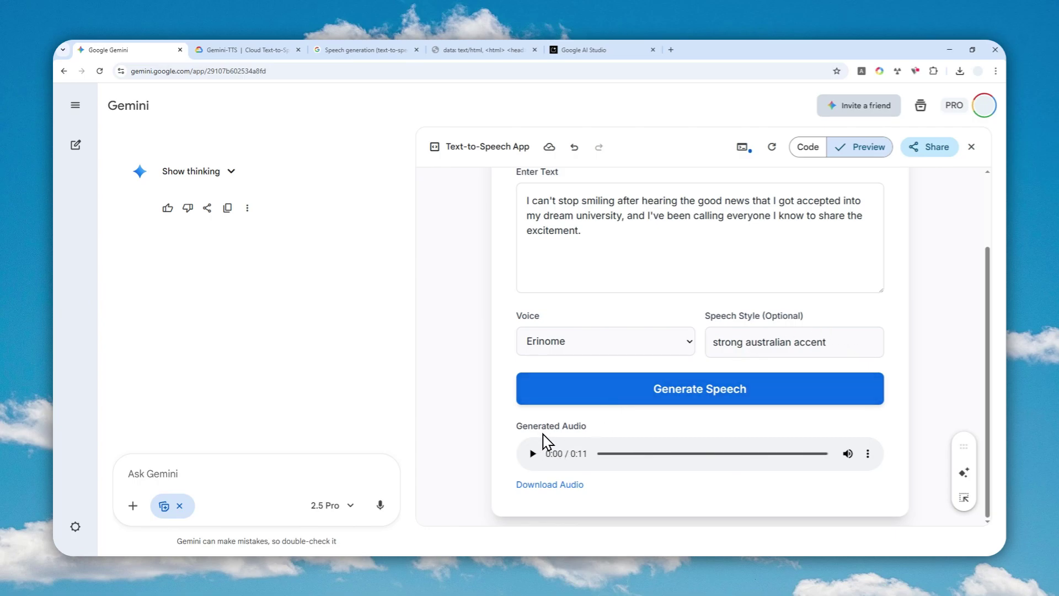
- Play the 11-second Australian-accent clip, then select and deselect the sentence in Enter Text
left_click(532, 453)
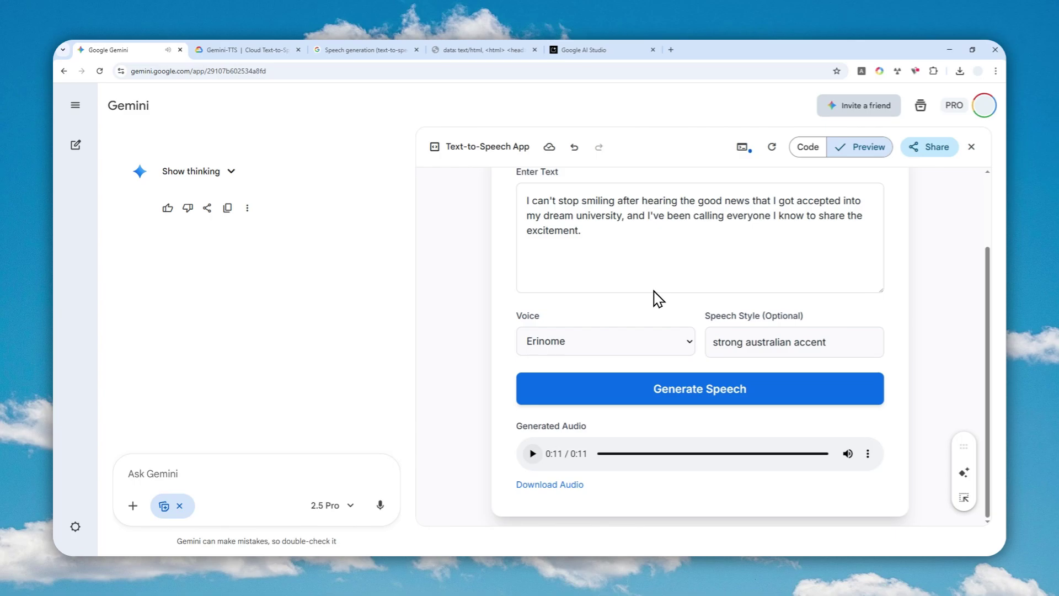
scroll(687, 276, "up", 2)
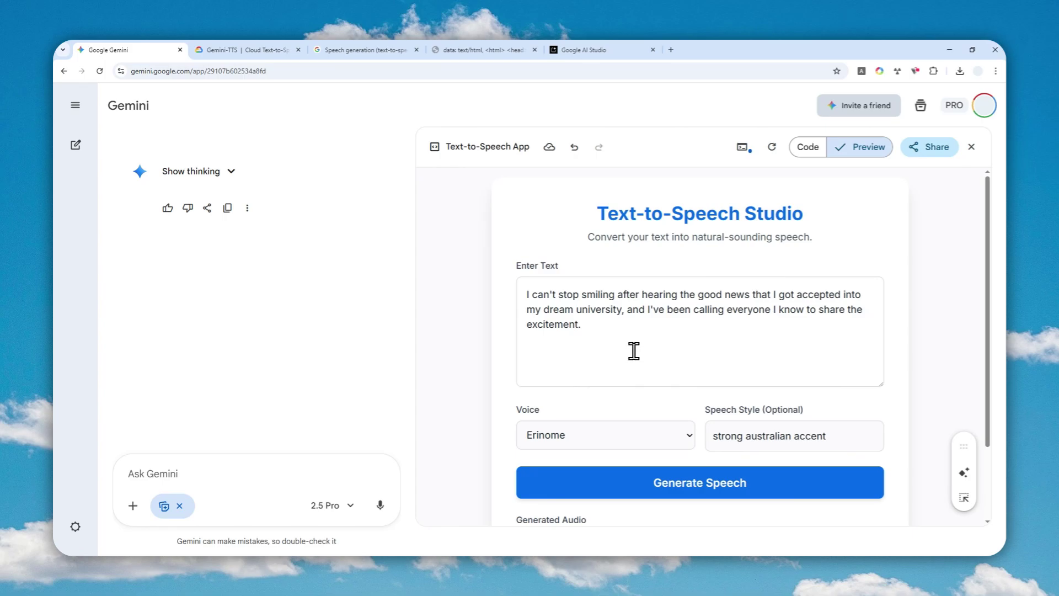
left_click_drag(682, 346, 474, 276)
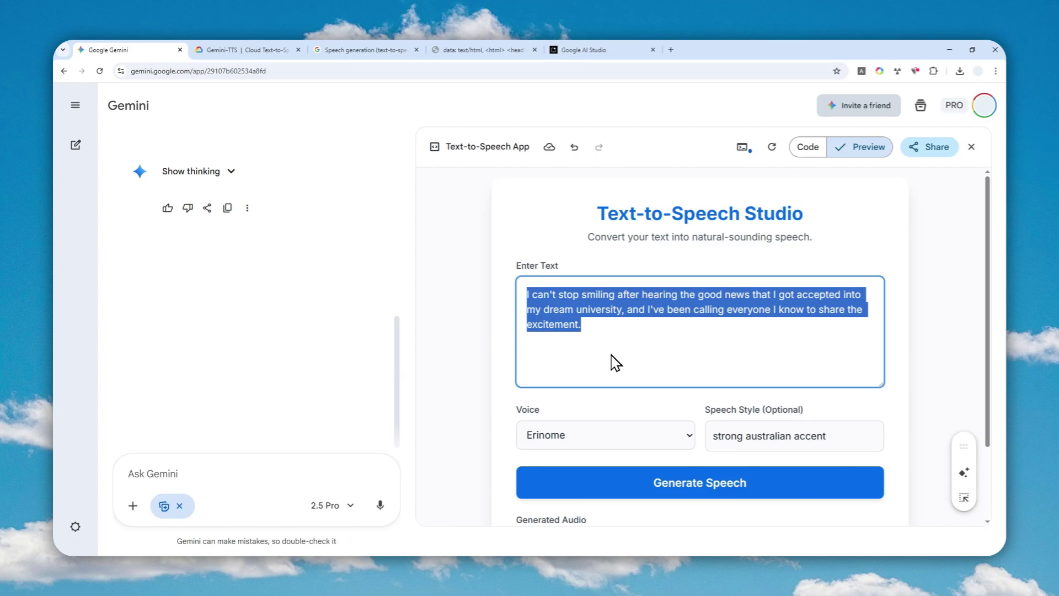
scroll(599, 370, "down", 2)
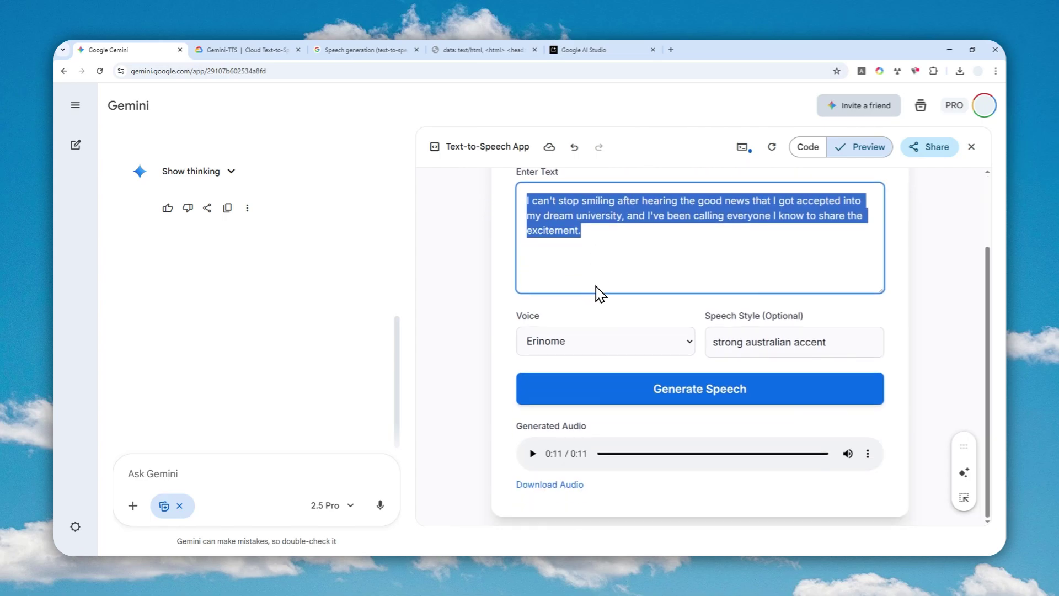
scroll(594, 284, "up", 2)
left_click(602, 331)
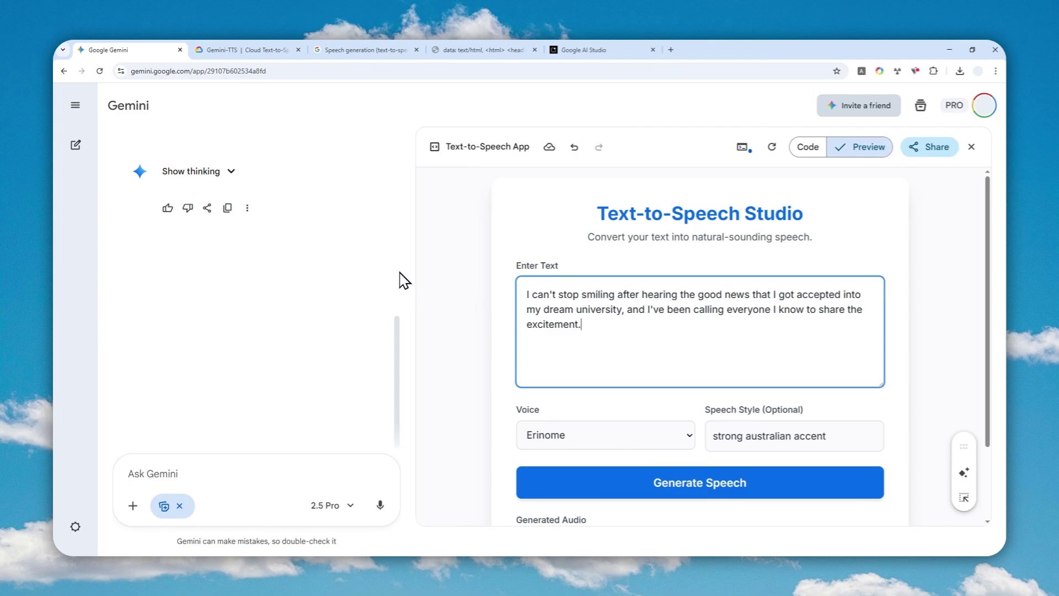
left_click(249, 54)
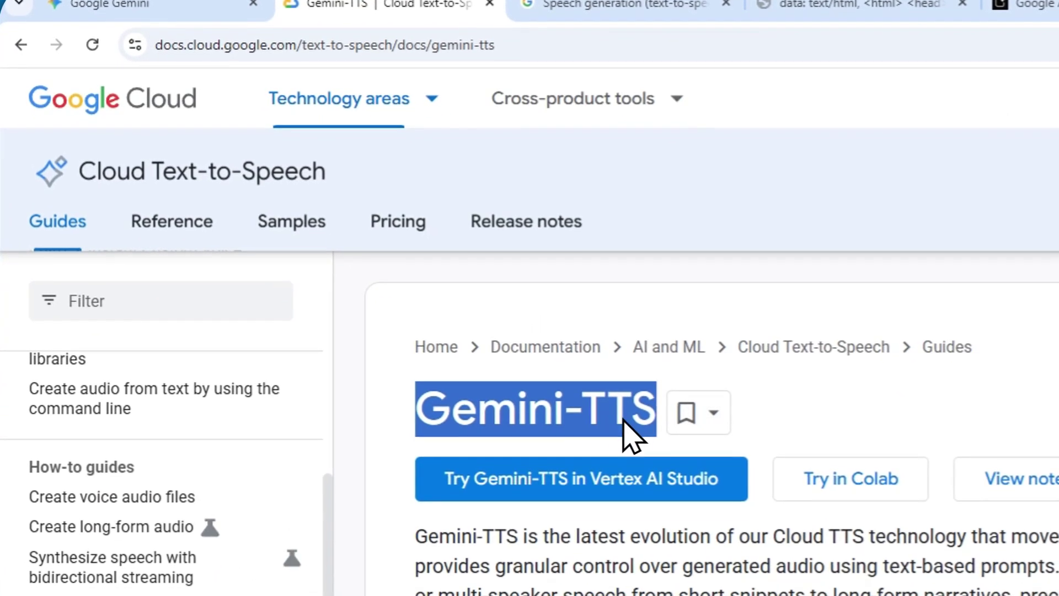
left_click(160, 6)
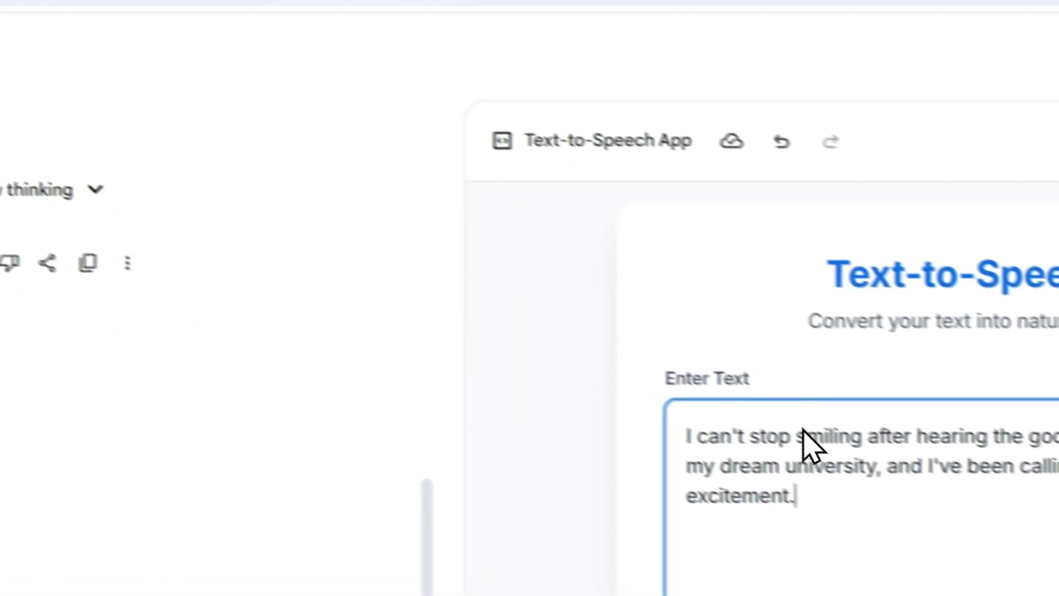